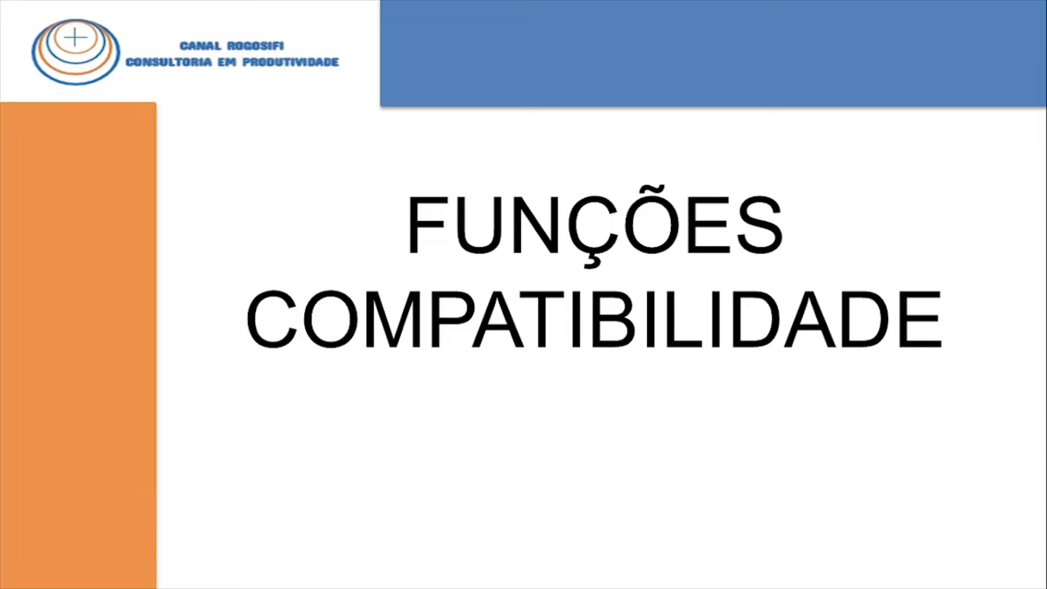
# - Advance the slideshow to the Função DESVPAD.P introduction slide
pyautogui.press('Right')
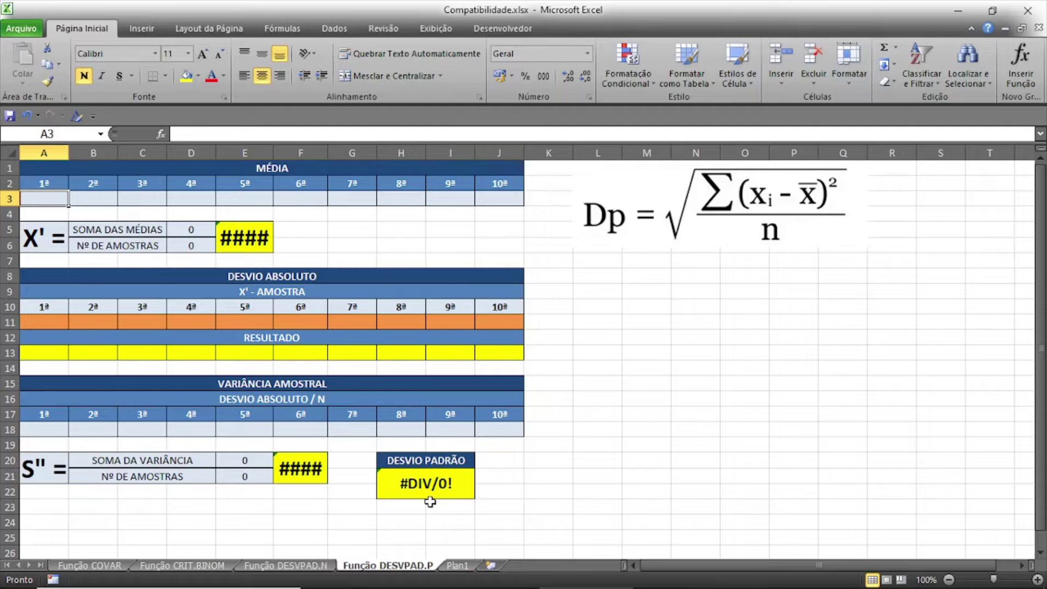
# - Switch to the Função DESVPAD.N sheet showing the worked example with standard deviation 1,140175425
pyautogui.click(318, 566)
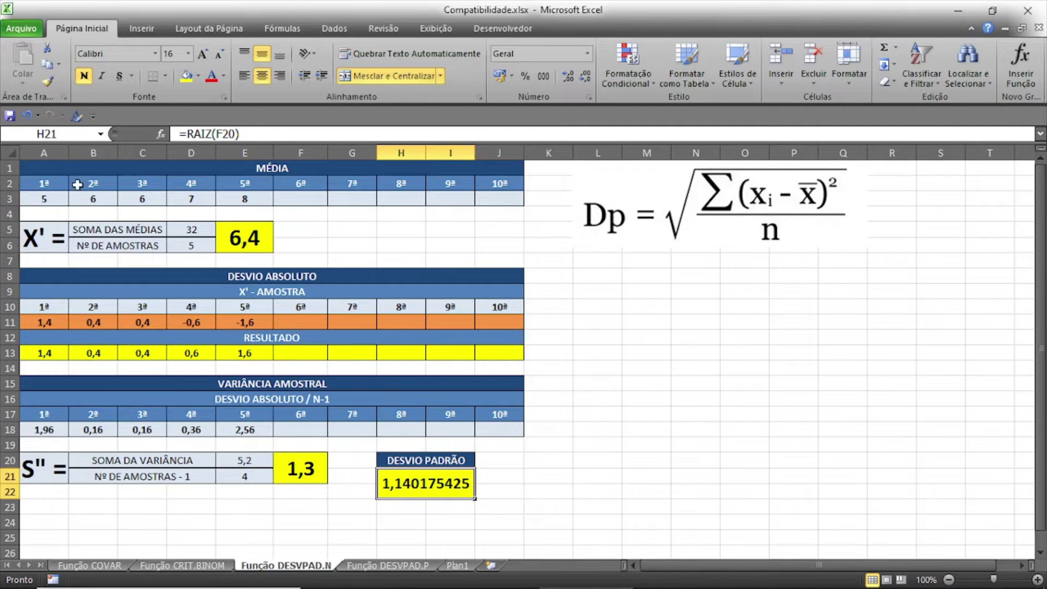
pyautogui.click(123, 166)
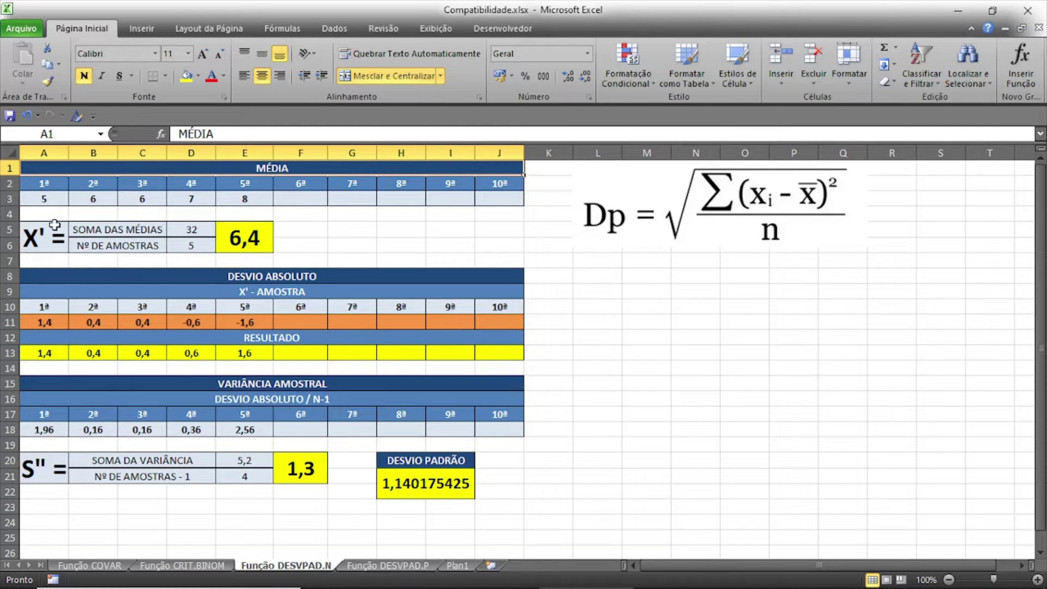
pyautogui.click(49, 200)
pyautogui.click(92, 197)
pyautogui.click(159, 202)
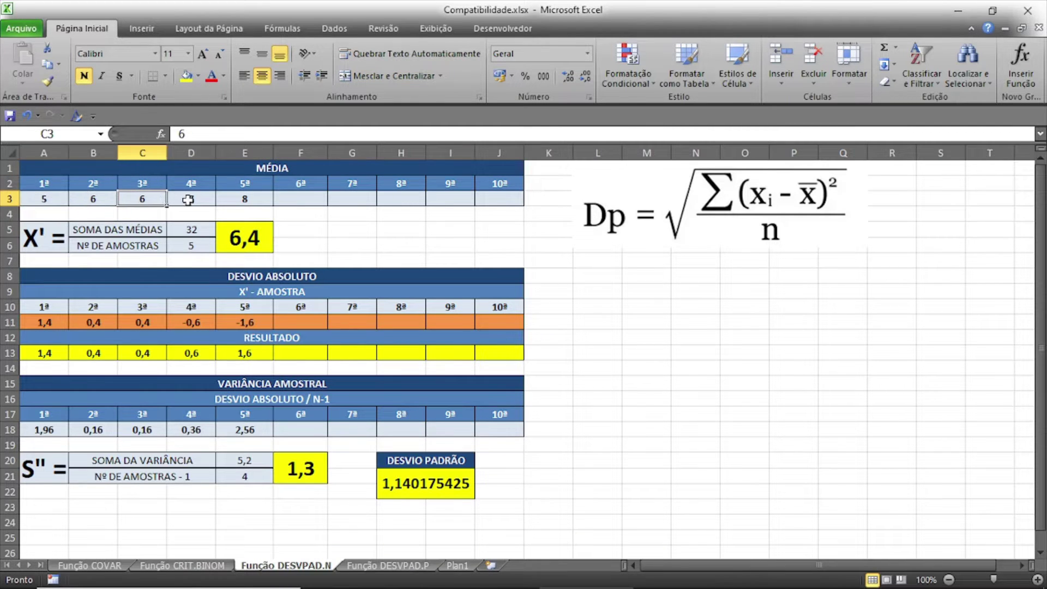
pyautogui.click(189, 200)
pyautogui.click(235, 198)
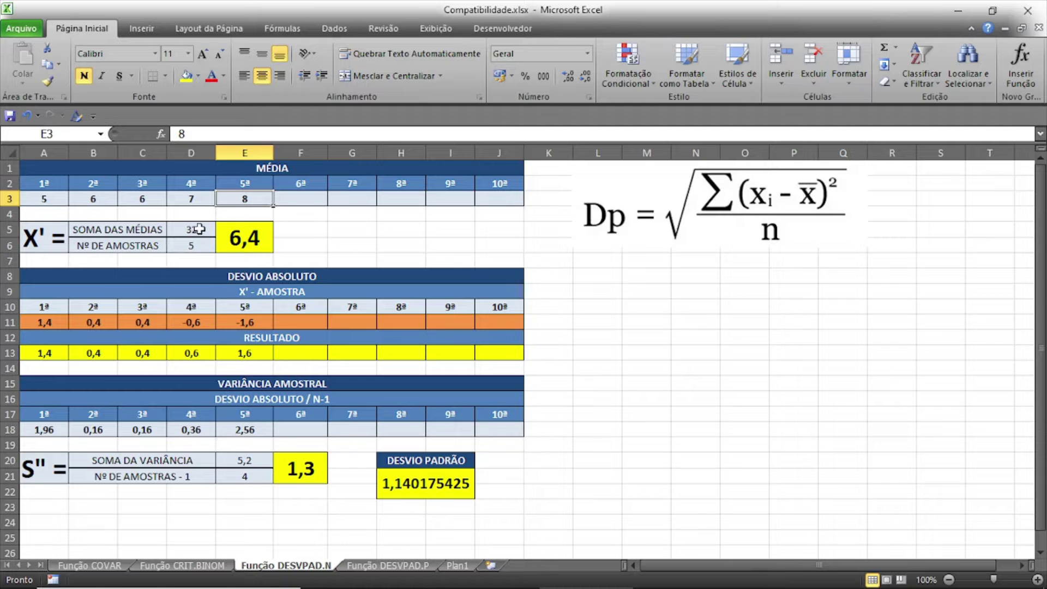
pyautogui.click(179, 234)
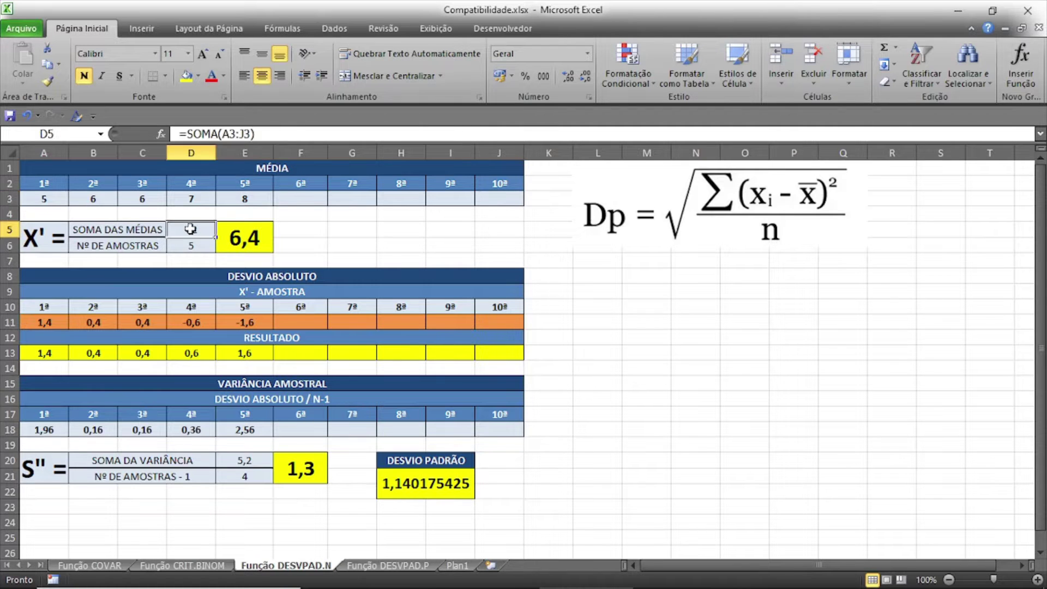
pyautogui.click(190, 248)
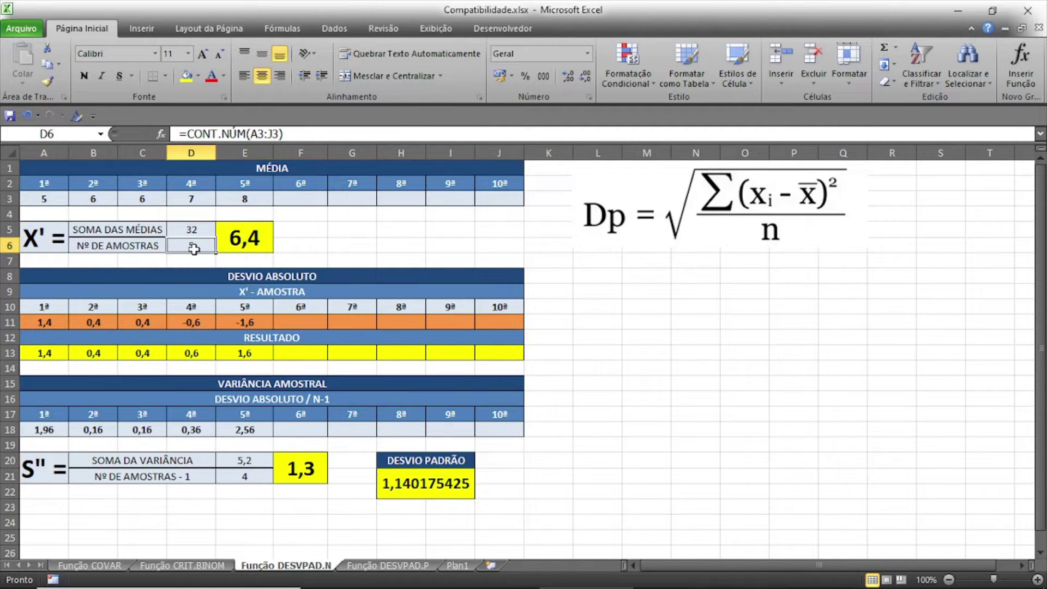
pyautogui.click(243, 238)
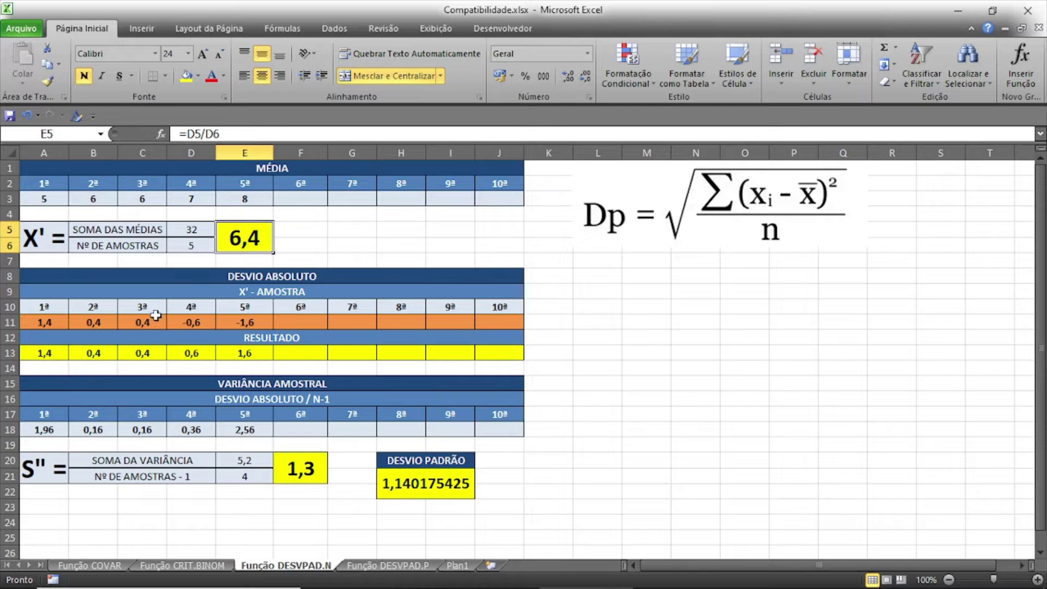
pyautogui.click(40, 322)
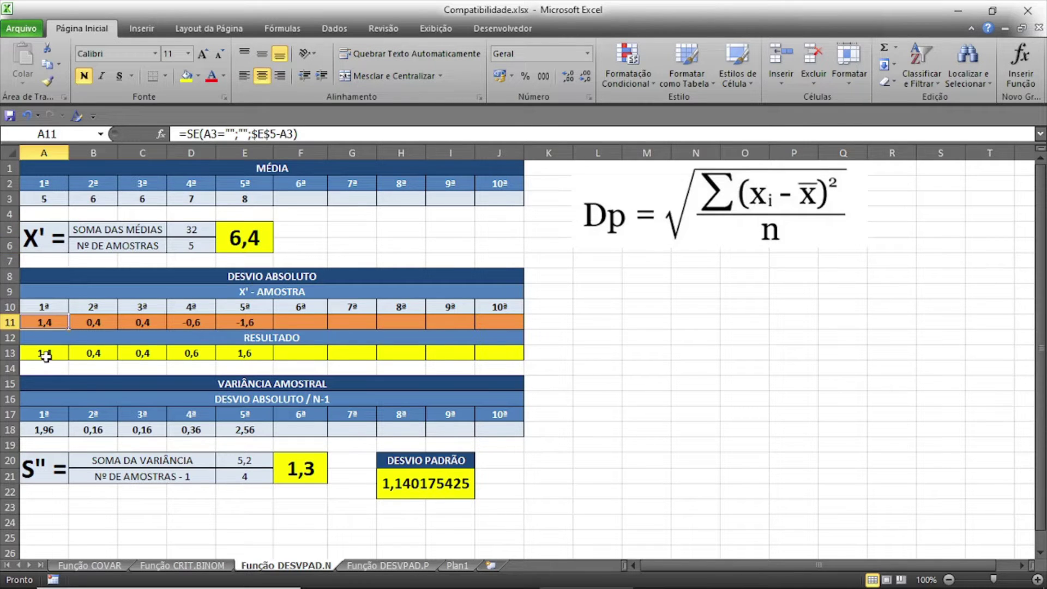
pyautogui.click(45, 355)
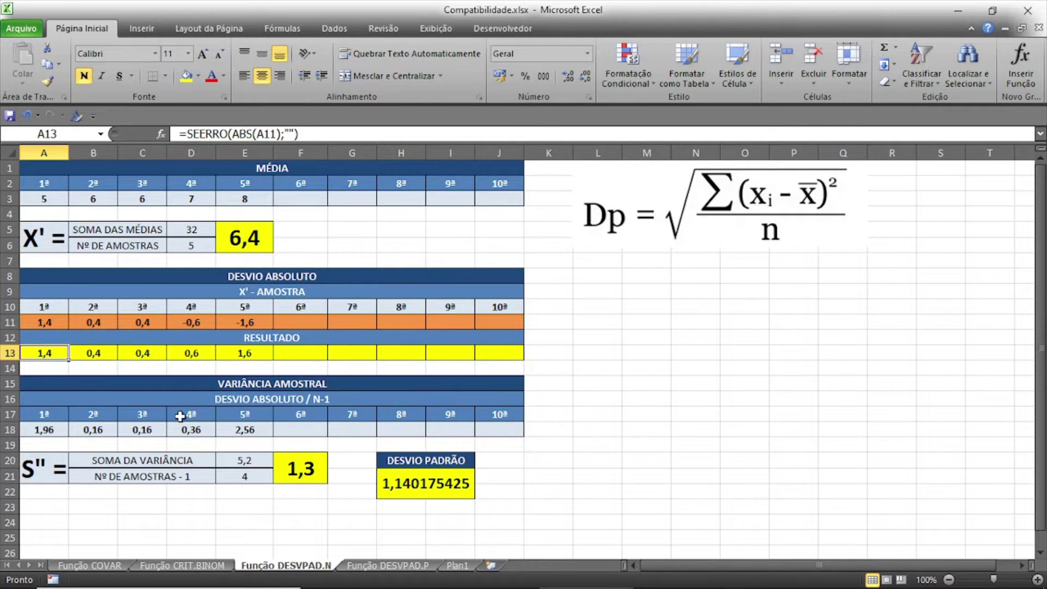
pyautogui.click(44, 431)
pyautogui.click(102, 431)
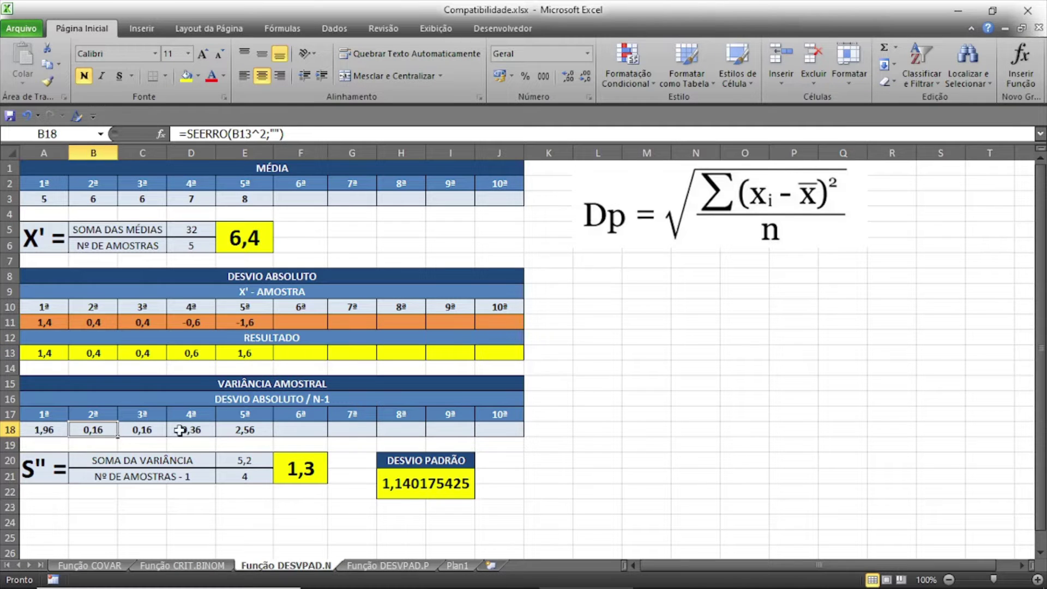
pyautogui.click(192, 428)
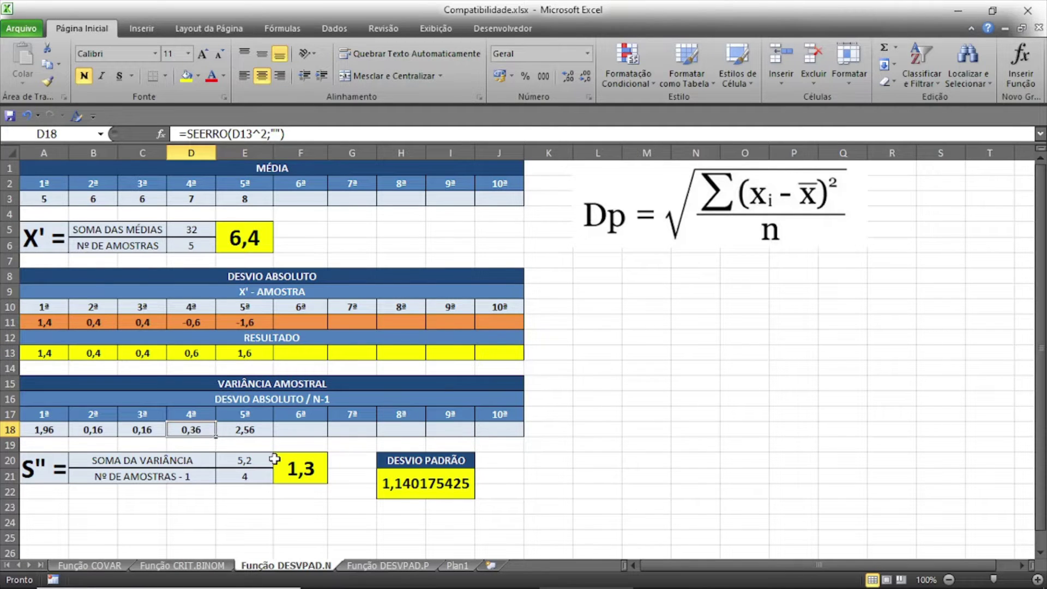
pyautogui.click(415, 488)
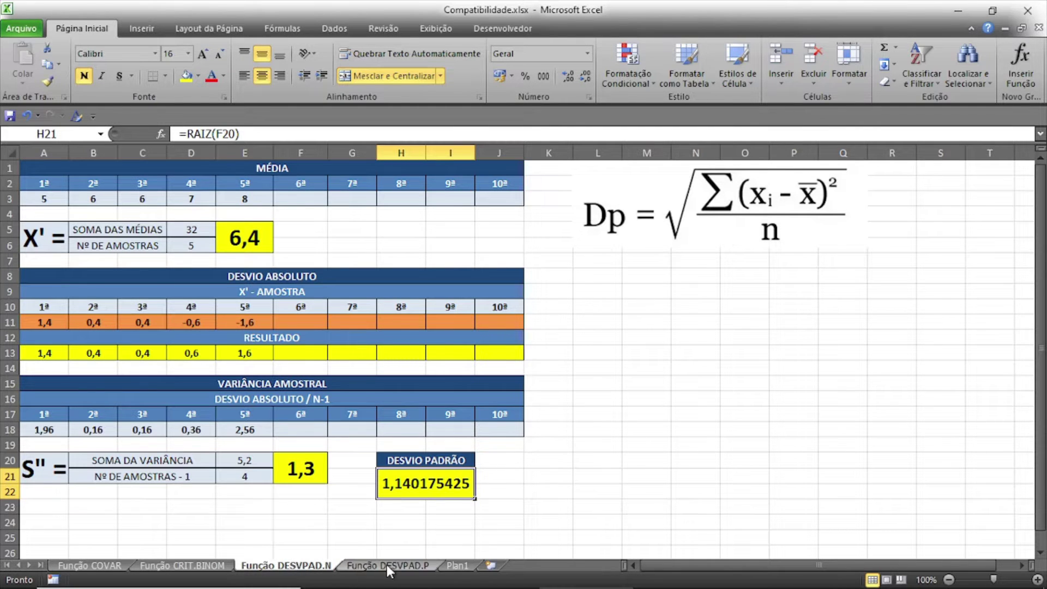
# - On the Função DESVPAD.P sheet, enter samples 1, 2, 4, 8 and 16 into A3:E3
pyautogui.click(387, 566)
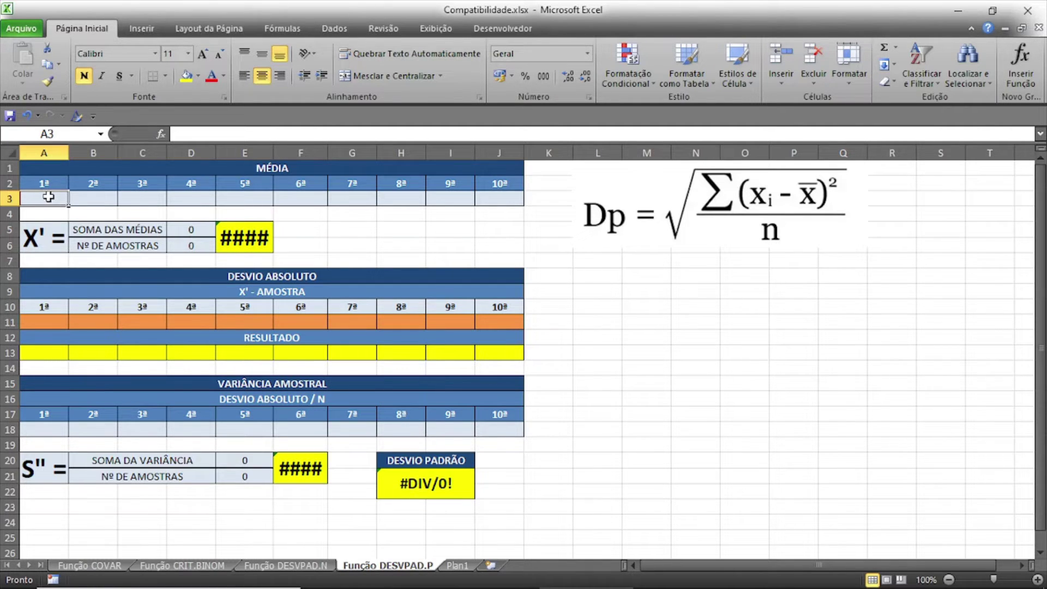
pyautogui.write('1')
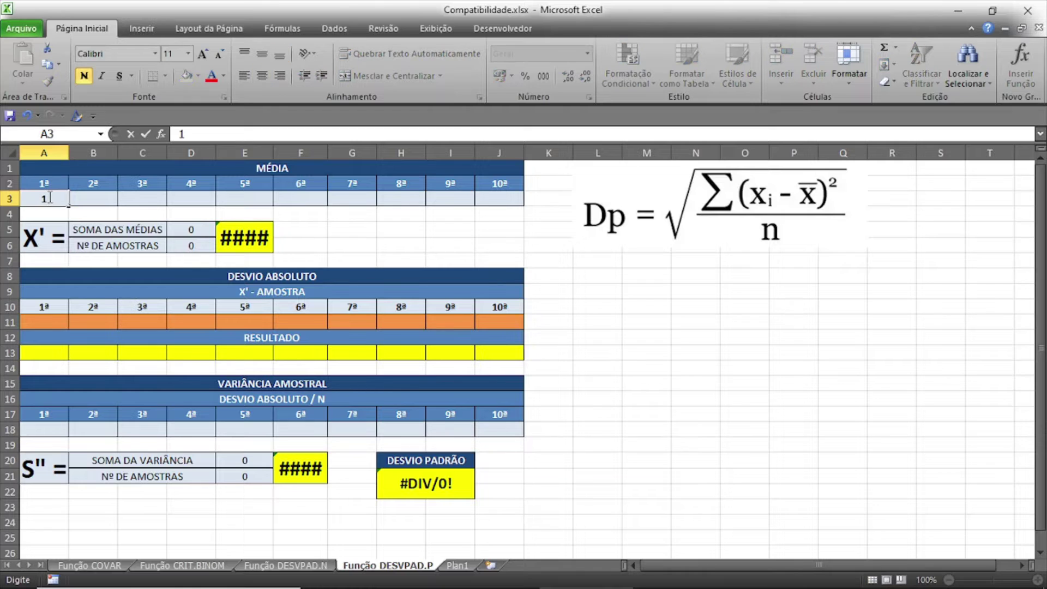
pyautogui.press('Tab')
pyautogui.write('2')
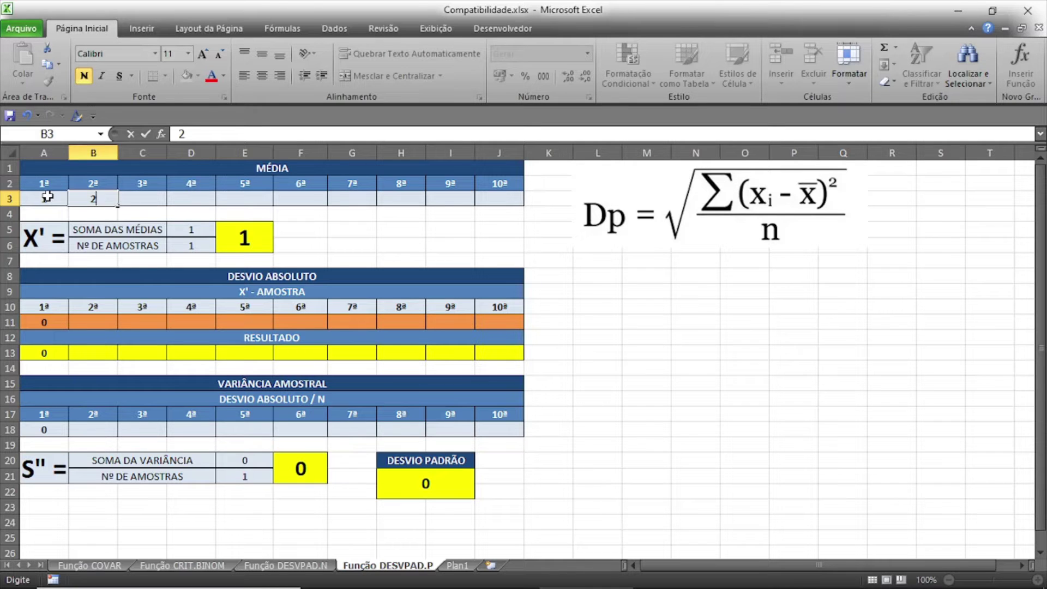
pyautogui.press('Tab')
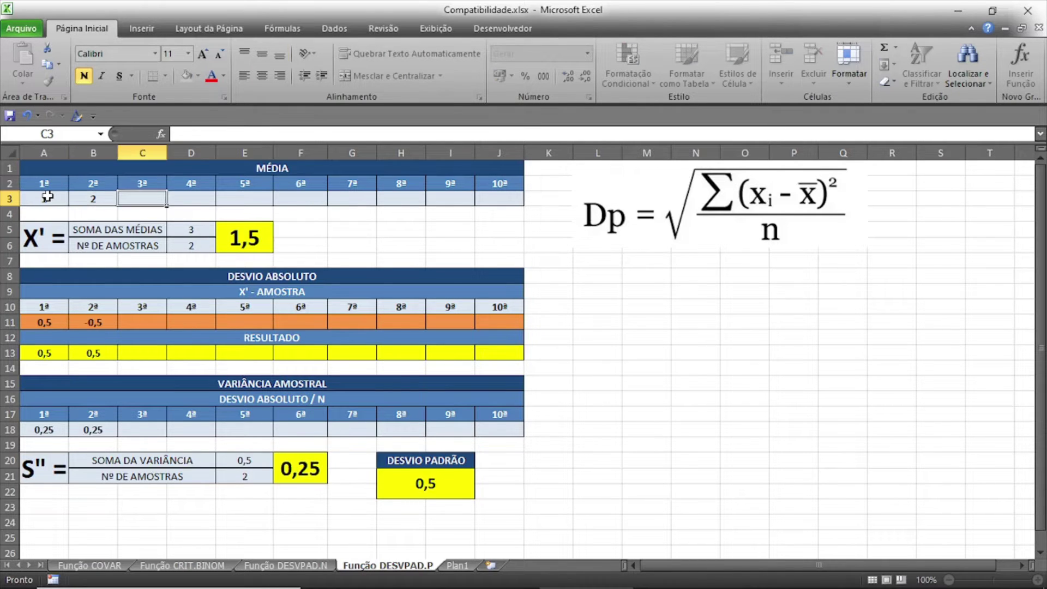
pyautogui.write('4')
pyautogui.press('Tab')
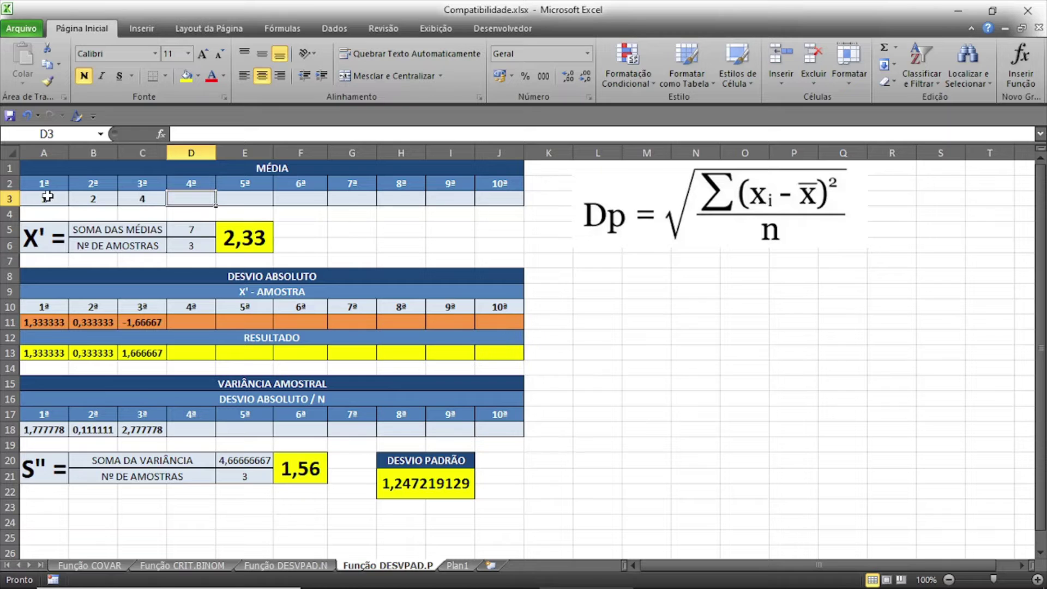
pyautogui.write('8')
pyautogui.press('Tab')
pyautogui.write('16')
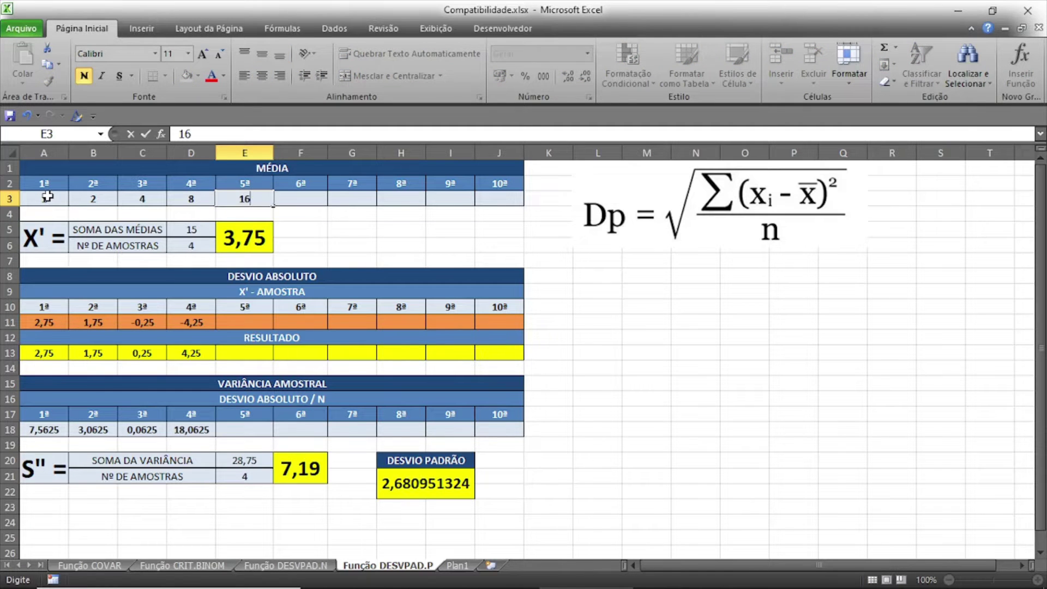
pyautogui.press('Return')
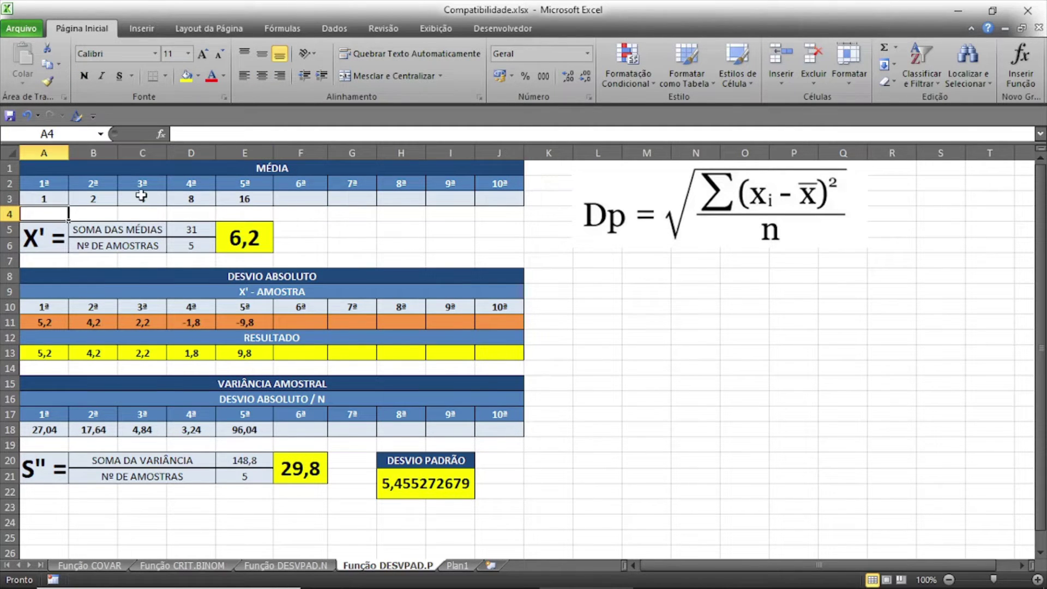
pyautogui.click(426, 483)
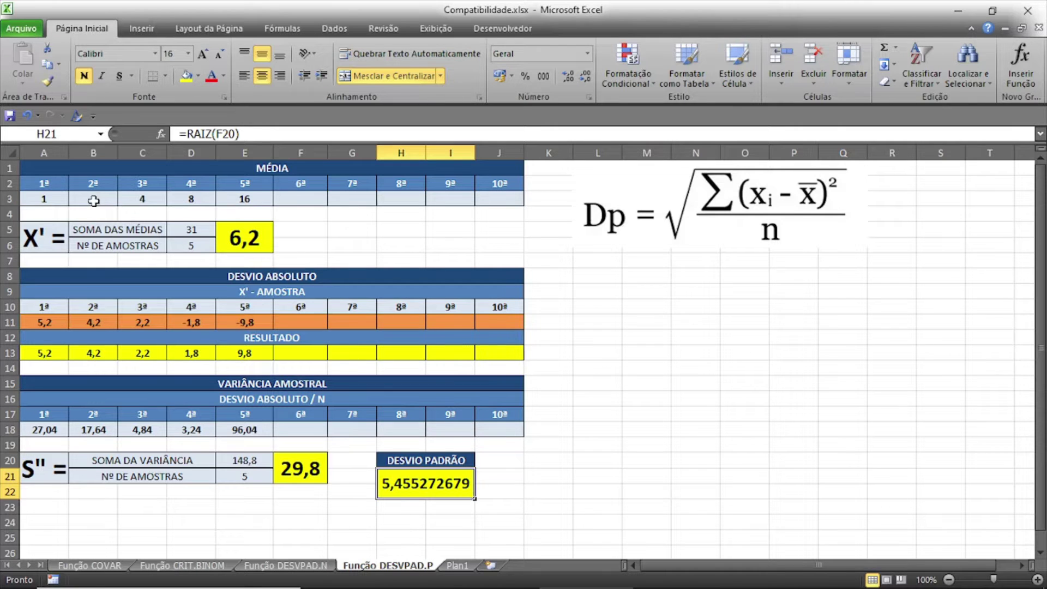
pyautogui.click(198, 229)
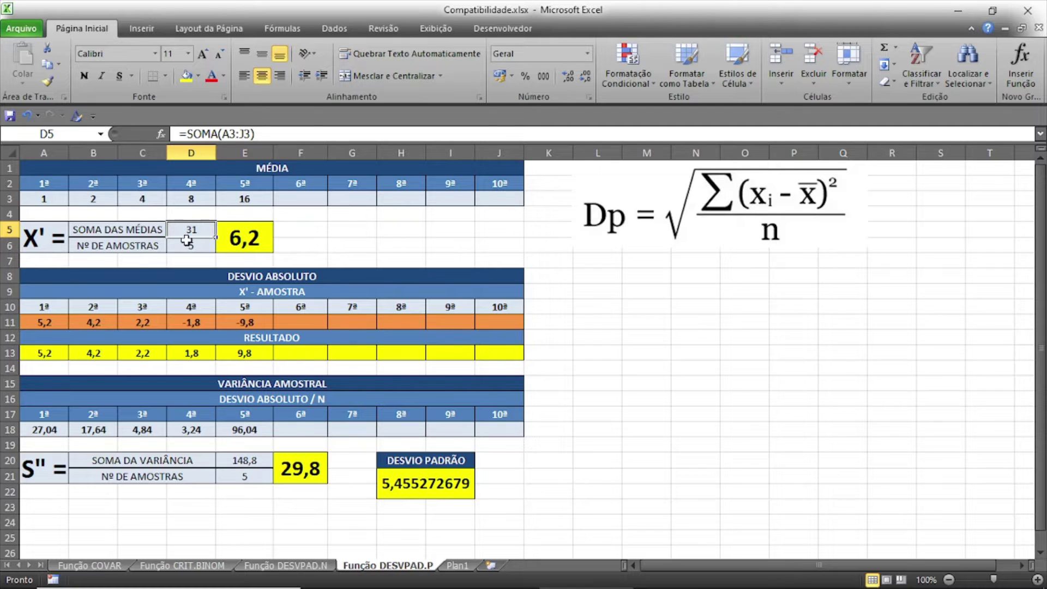
pyautogui.click(189, 246)
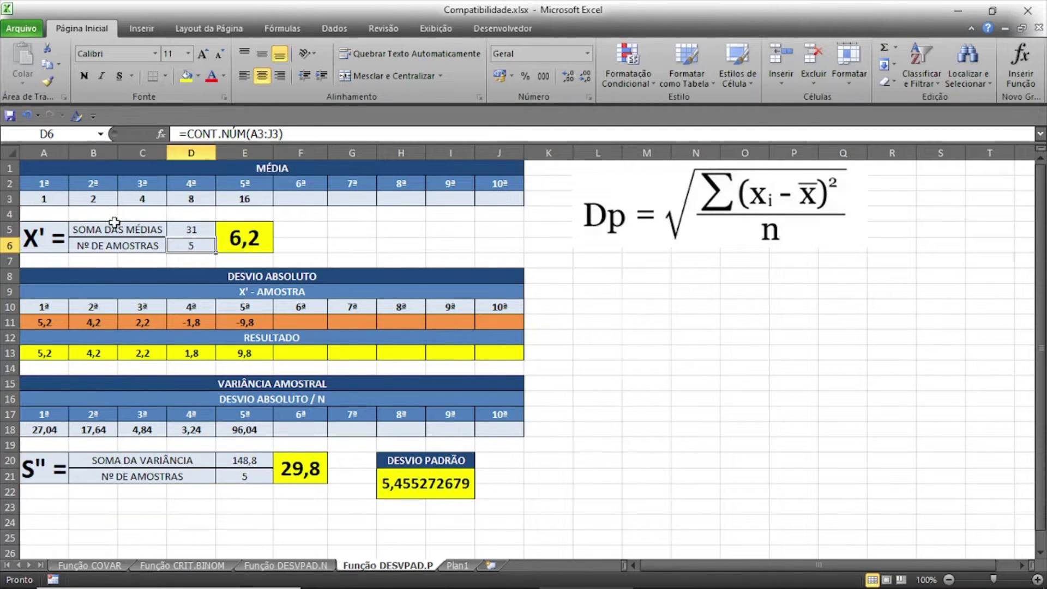
pyautogui.click(251, 236)
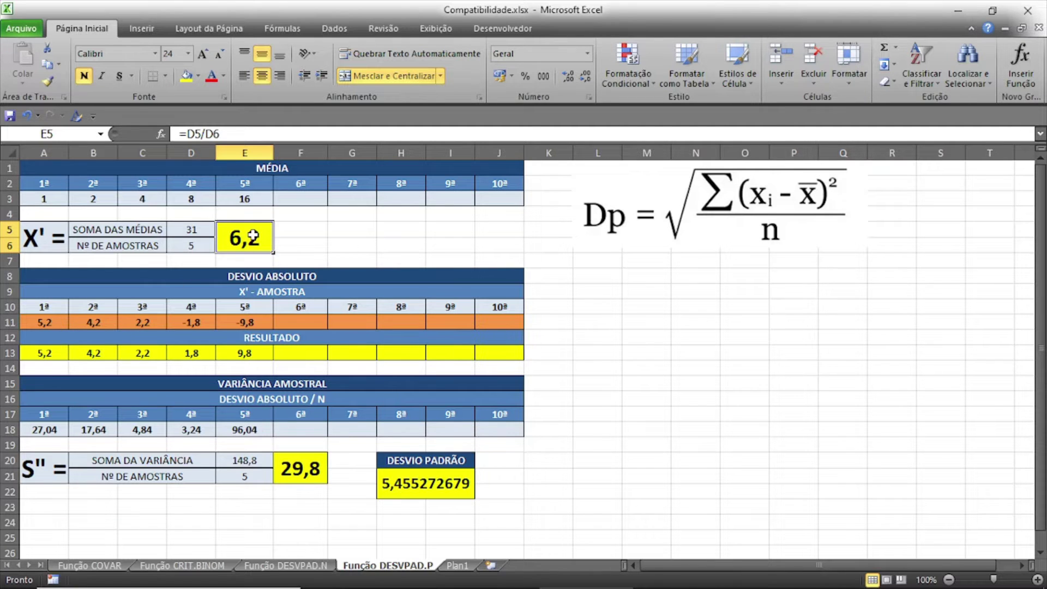
pyautogui.click(46, 200)
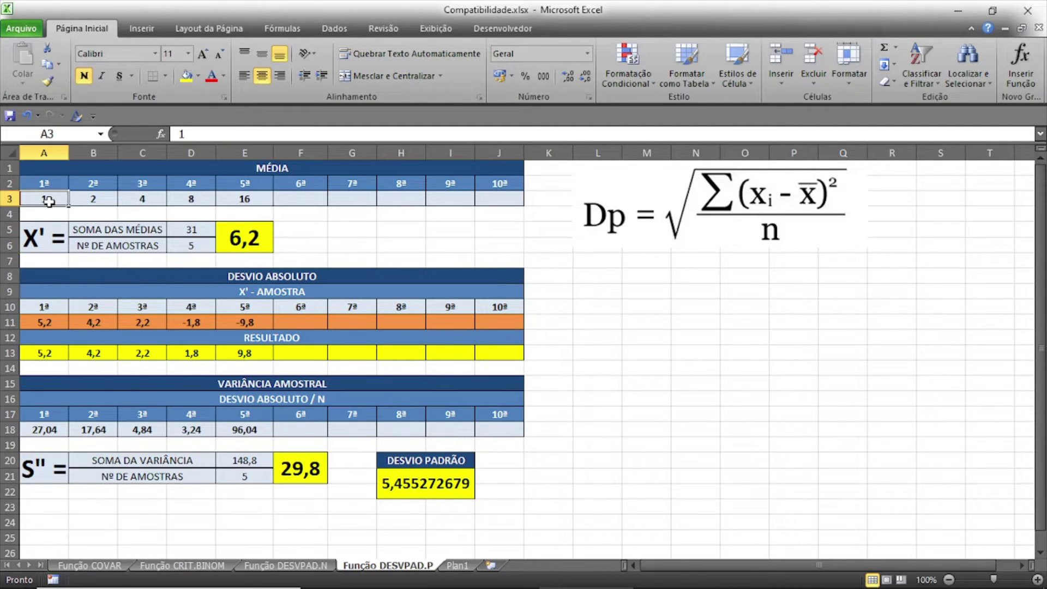
pyautogui.click(49, 320)
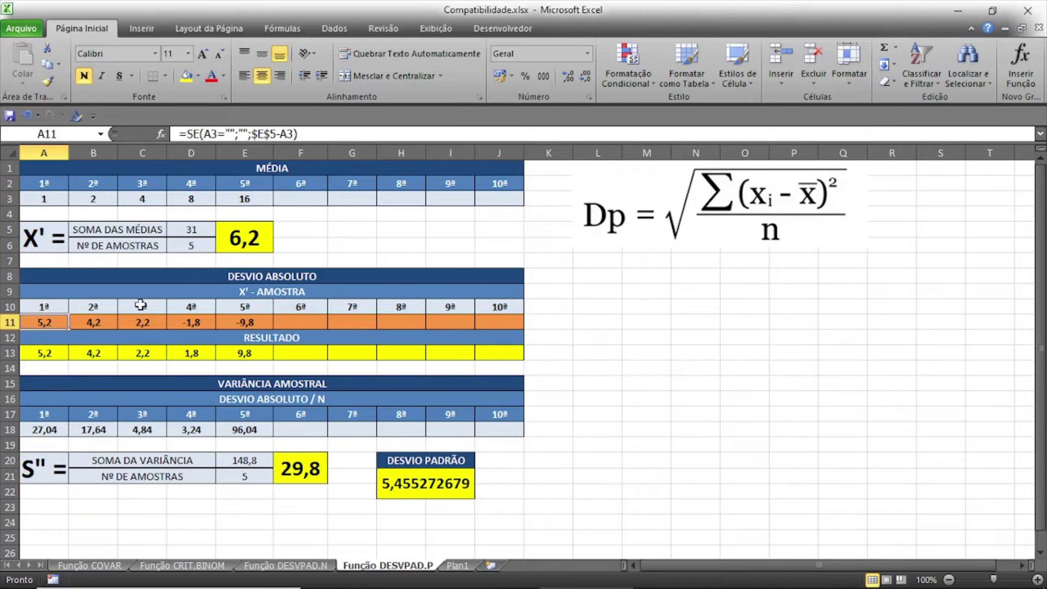
pyautogui.click(266, 226)
pyautogui.click(100, 201)
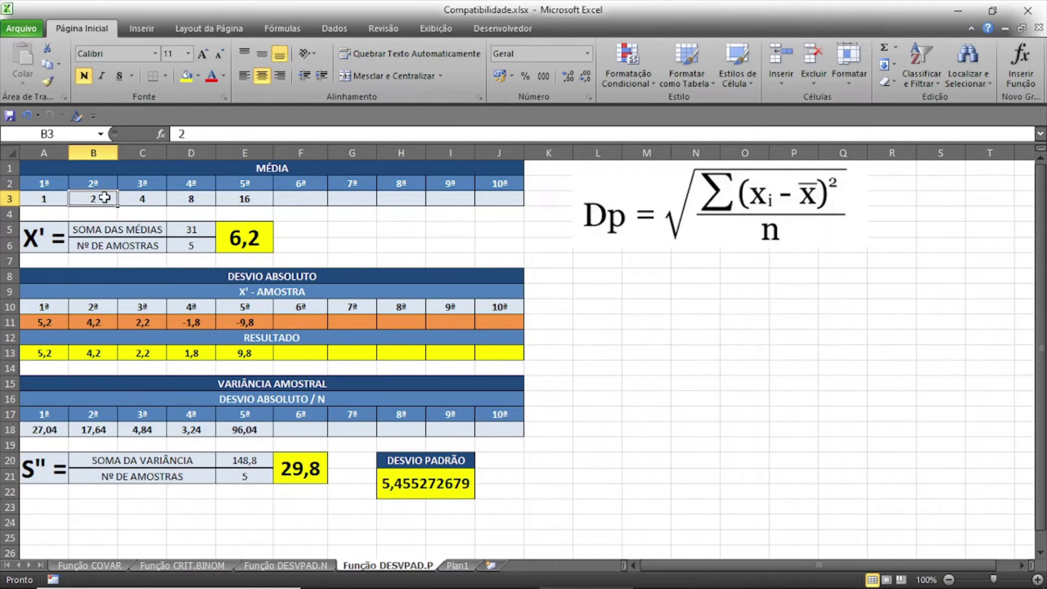
pyautogui.click(100, 323)
pyautogui.click(245, 245)
pyautogui.click(141, 201)
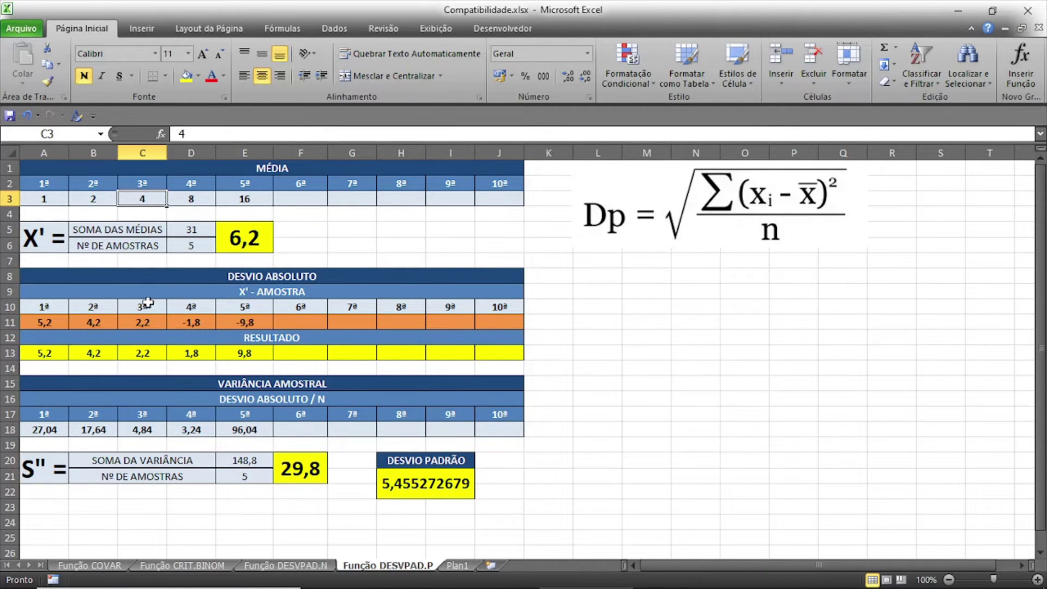
pyautogui.click(149, 323)
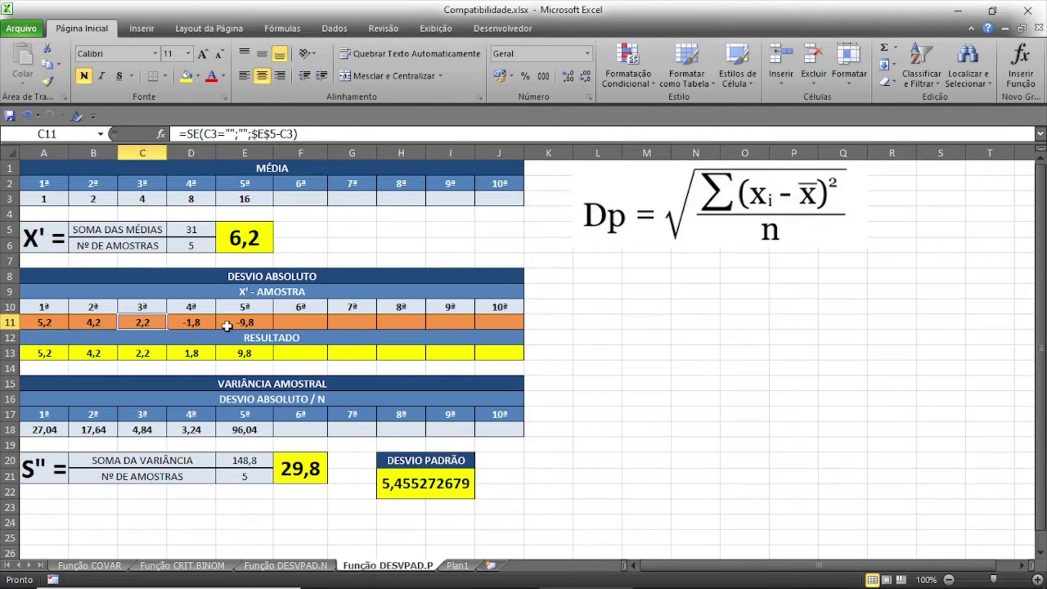
pyautogui.click(48, 351)
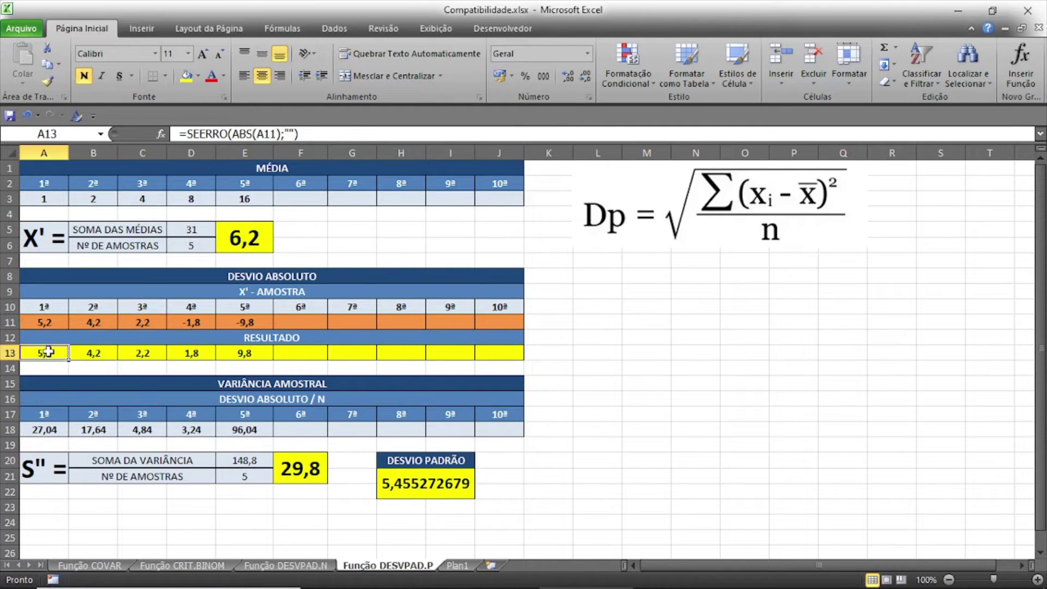
pyautogui.click(84, 351)
pyautogui.click(151, 352)
pyautogui.click(200, 352)
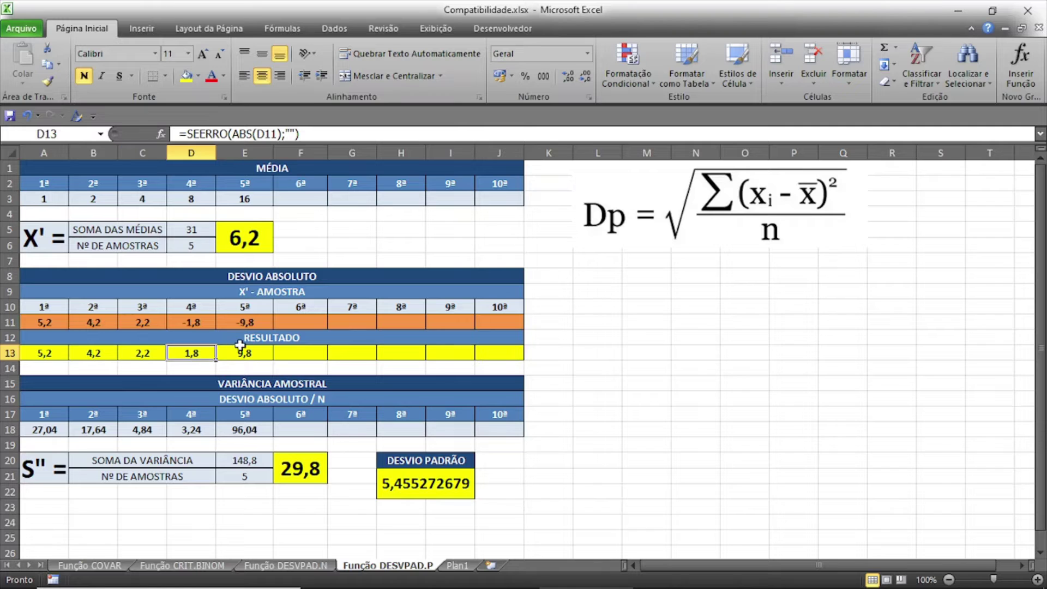
pyautogui.click(241, 347)
pyautogui.click(193, 322)
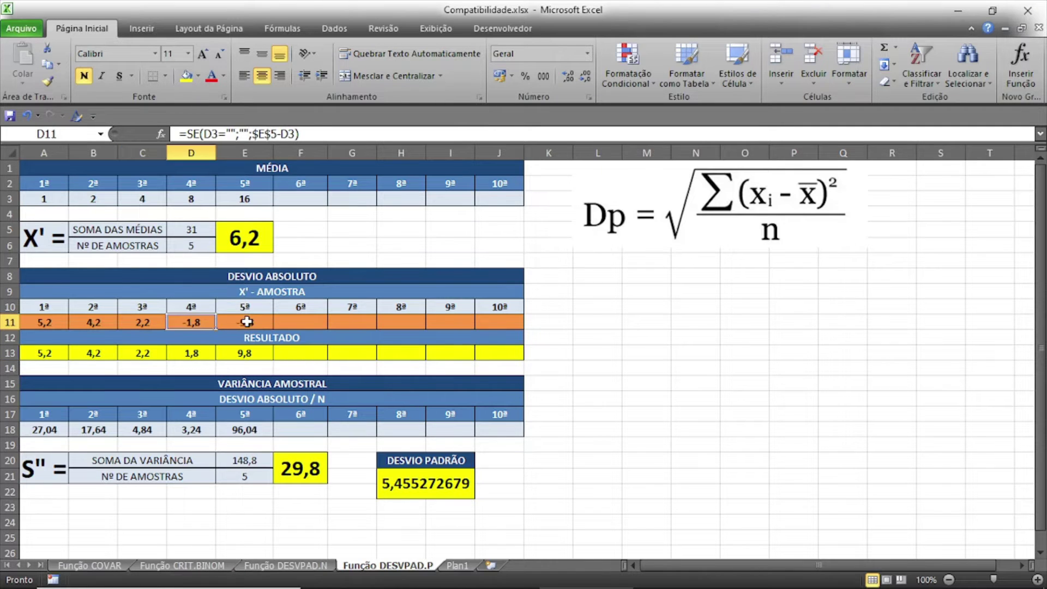
pyautogui.click(247, 321)
pyautogui.click(190, 351)
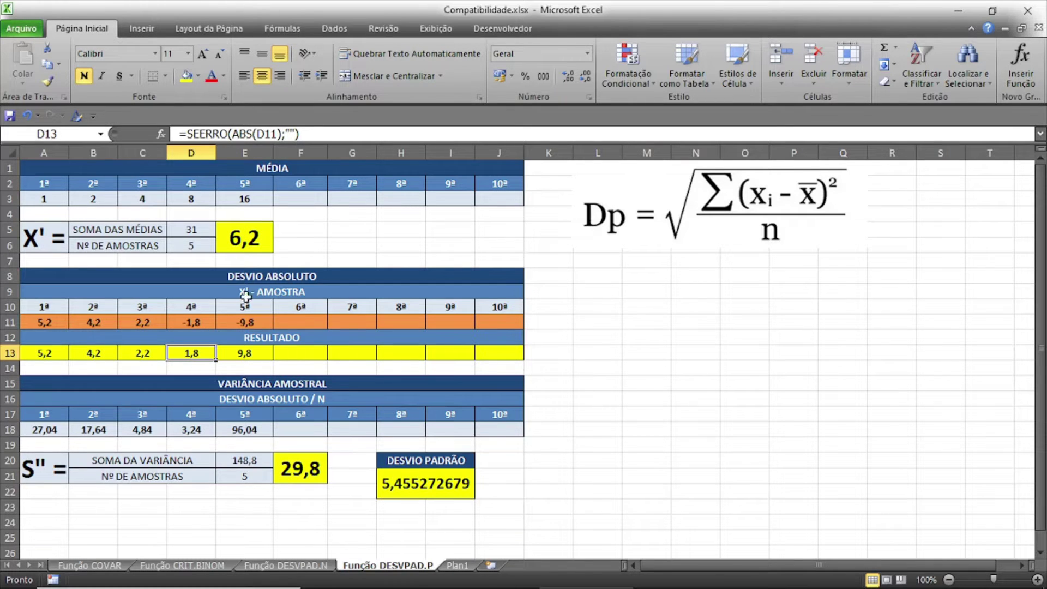
pyautogui.click(260, 354)
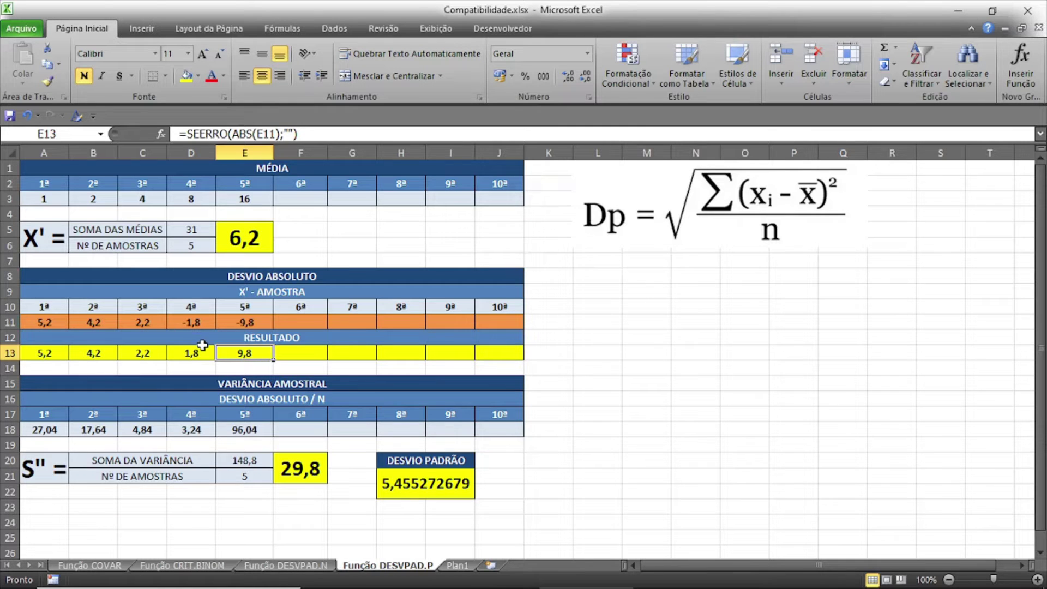
pyautogui.click(49, 425)
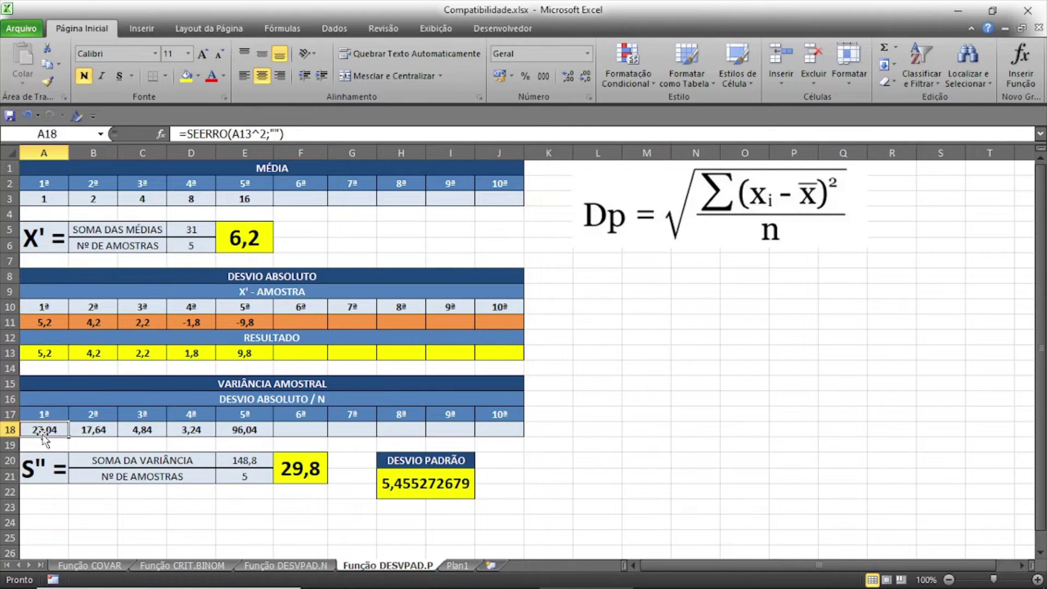
pyautogui.click(49, 351)
pyautogui.click(94, 352)
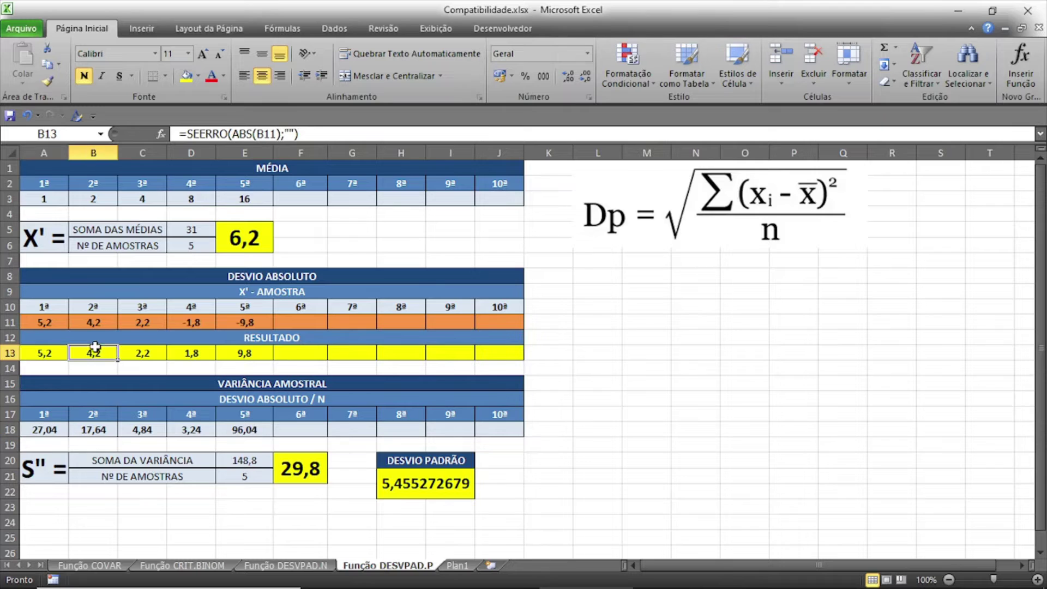
pyautogui.click(136, 353)
pyautogui.click(198, 355)
pyautogui.click(250, 354)
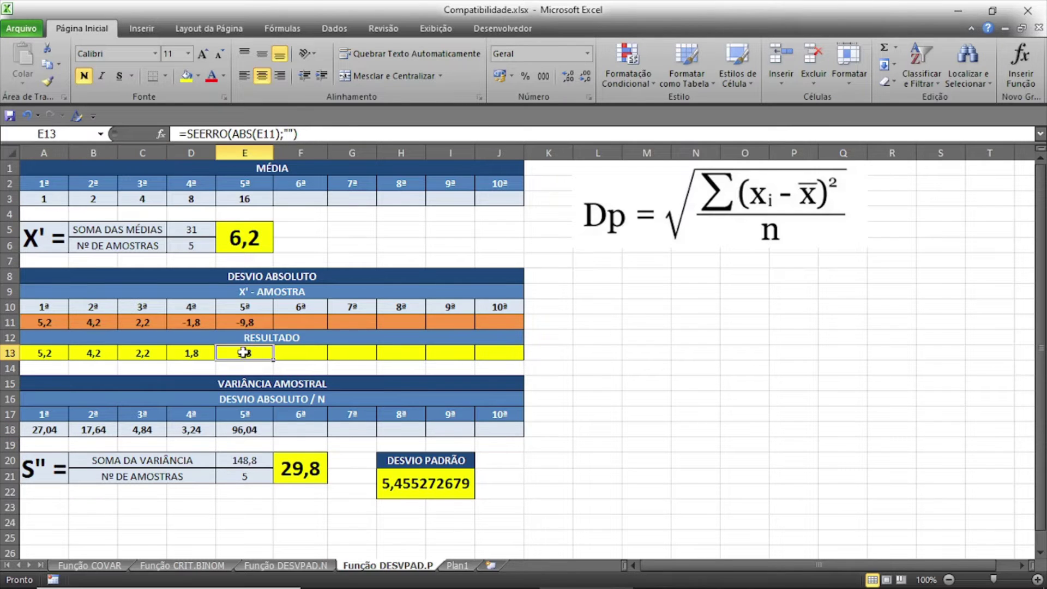
pyautogui.click(48, 431)
pyautogui.click(90, 431)
pyautogui.click(141, 430)
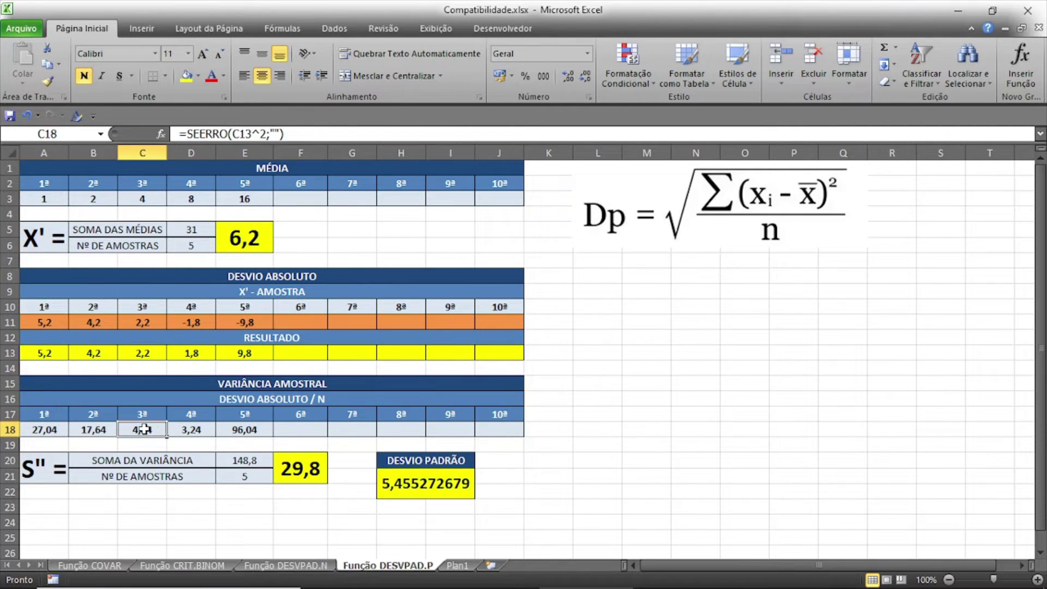
pyautogui.click(183, 431)
pyautogui.click(244, 429)
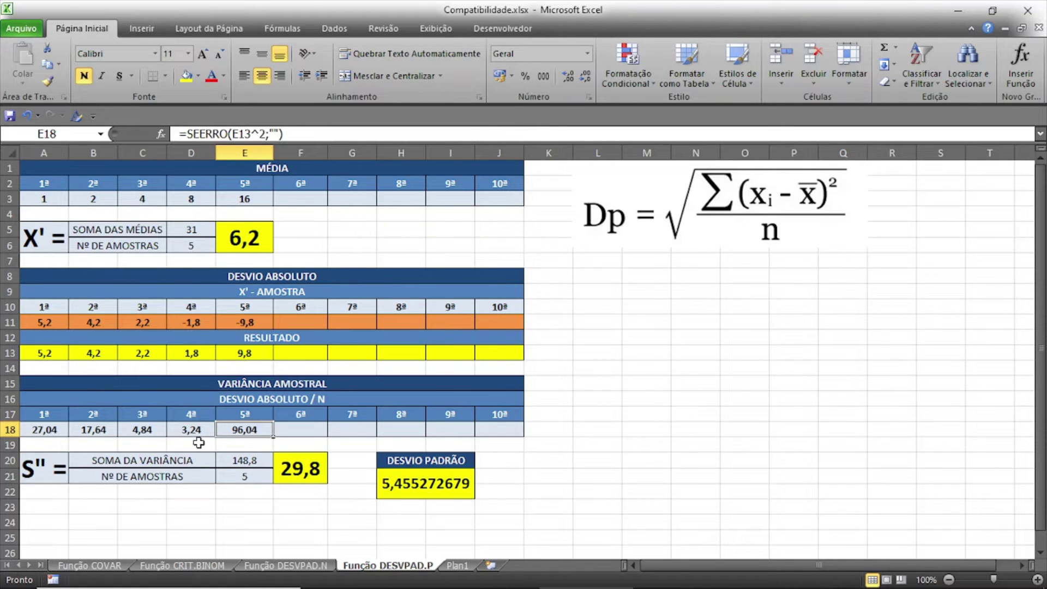
pyautogui.click(233, 459)
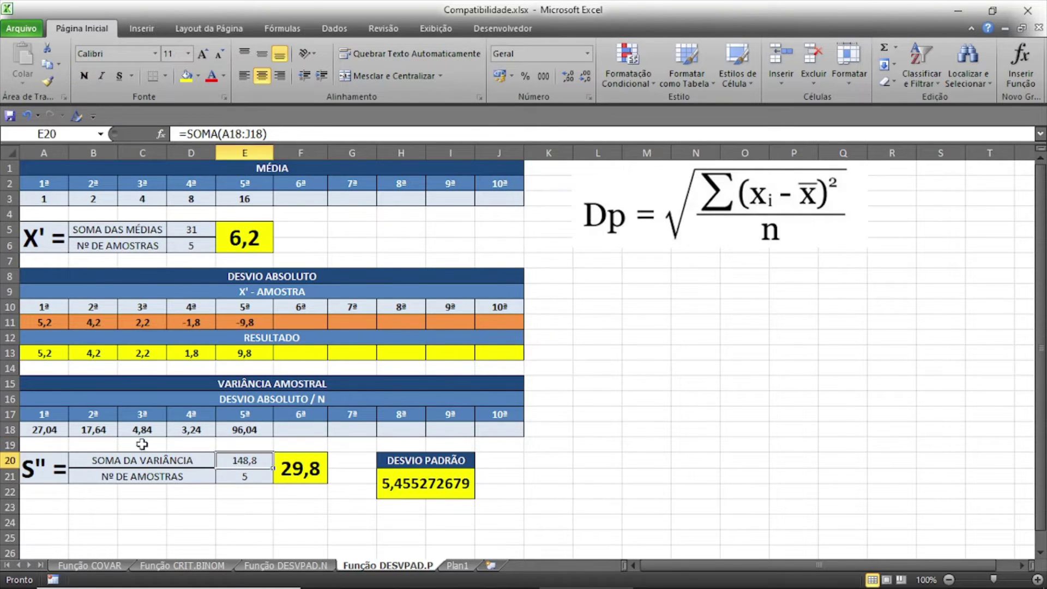
pyautogui.moveTo(46, 429); pyautogui.dragTo(226, 420)
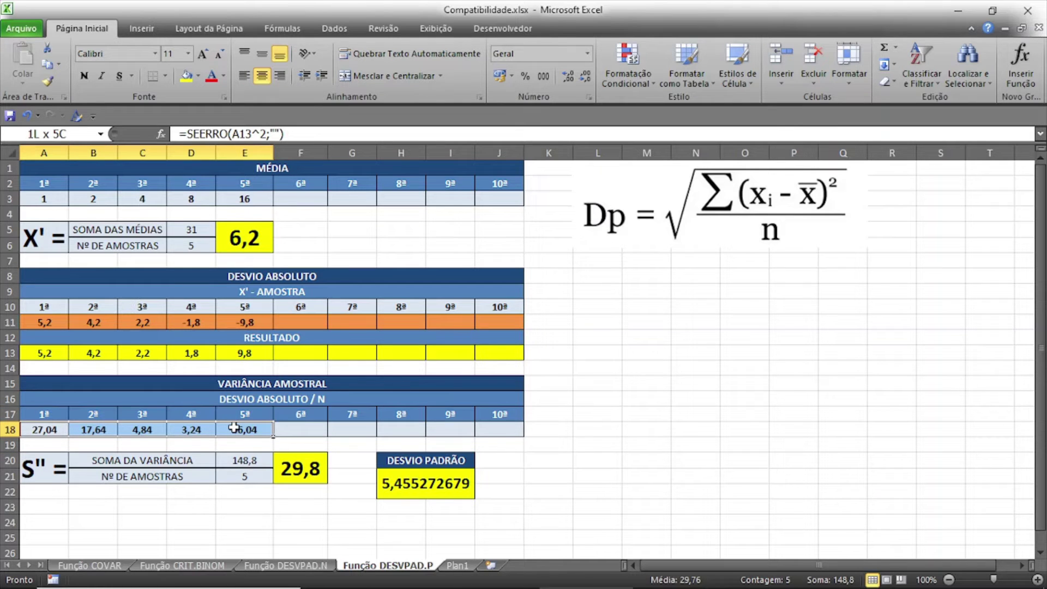
pyautogui.click(247, 476)
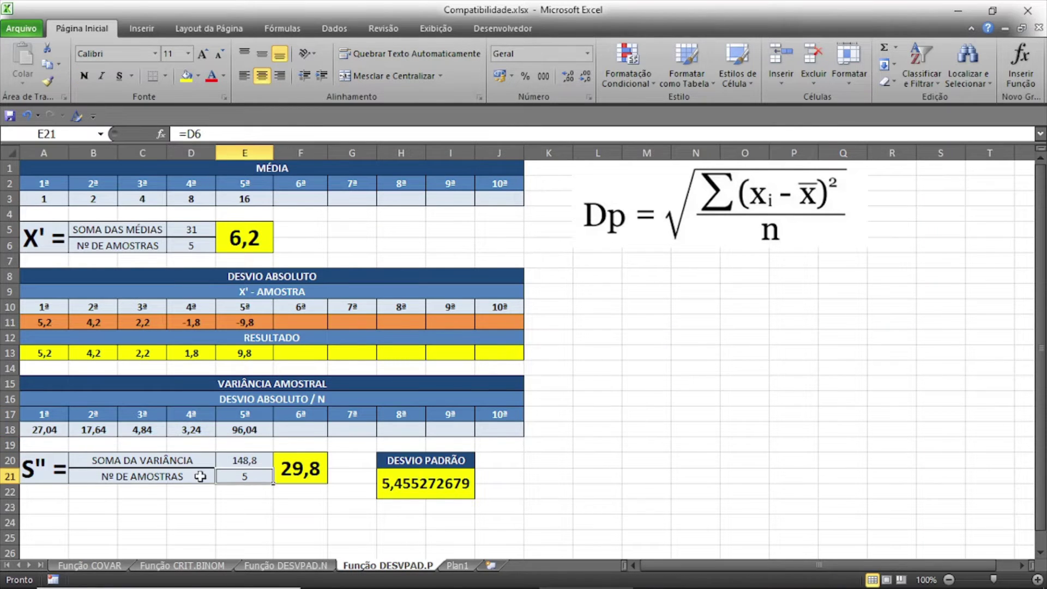
pyautogui.click(173, 476)
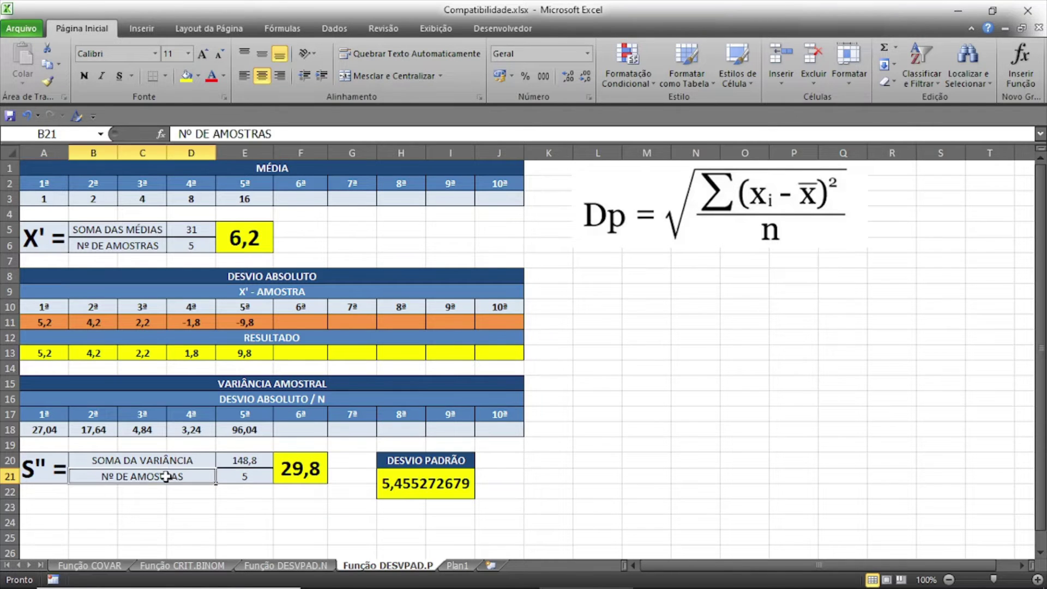
pyautogui.click(295, 467)
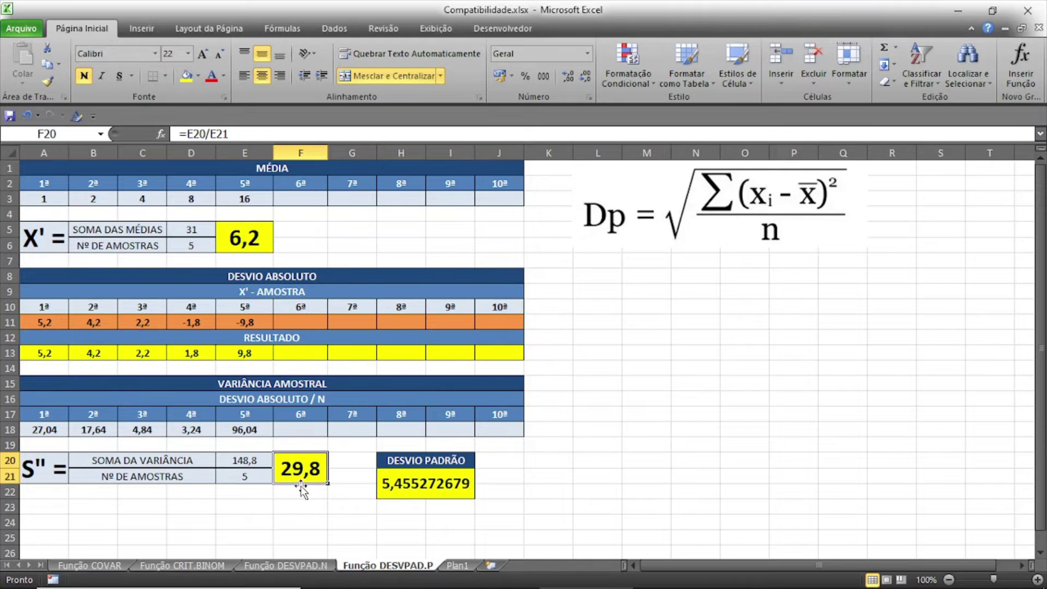
pyautogui.click(415, 489)
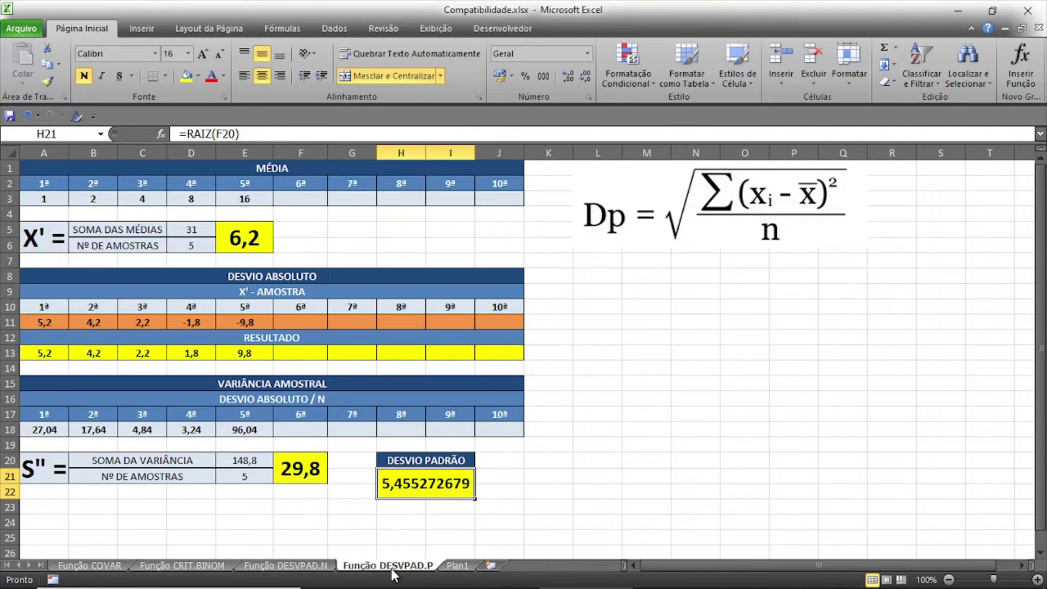
pyautogui.click(313, 565)
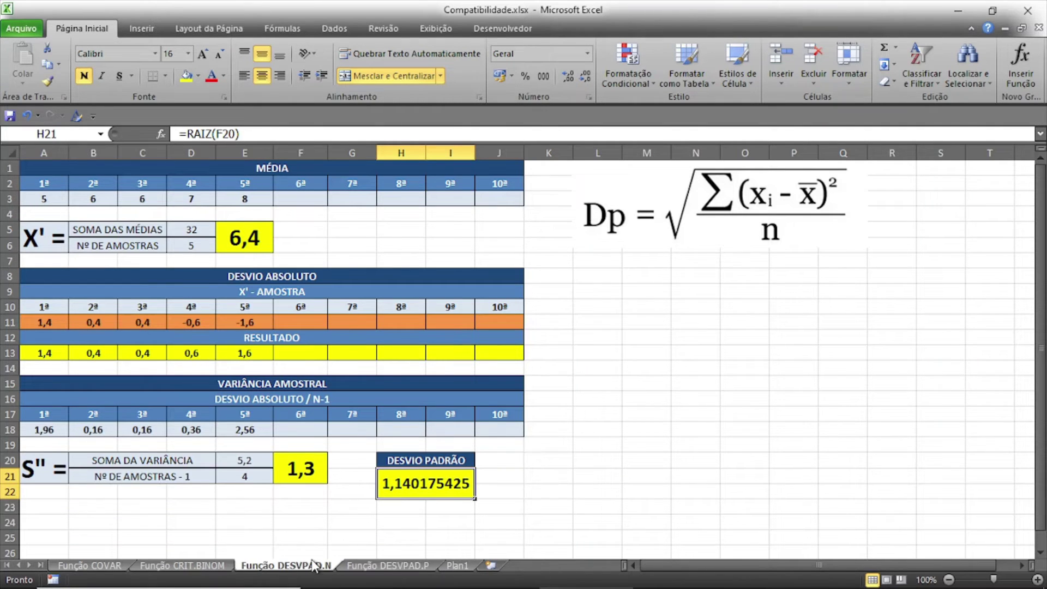
pyautogui.click(378, 565)
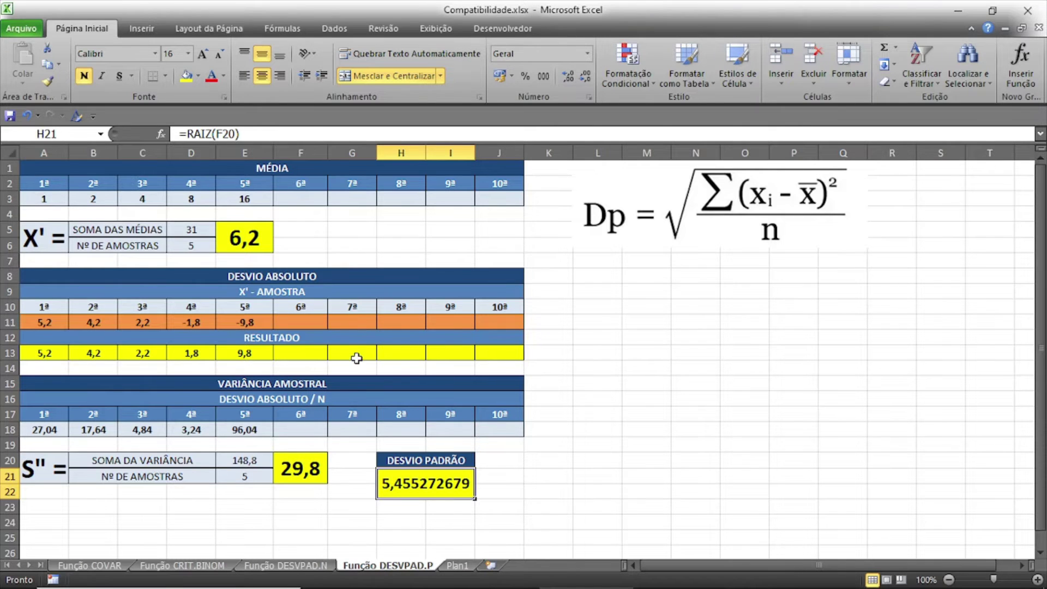
pyautogui.click(314, 565)
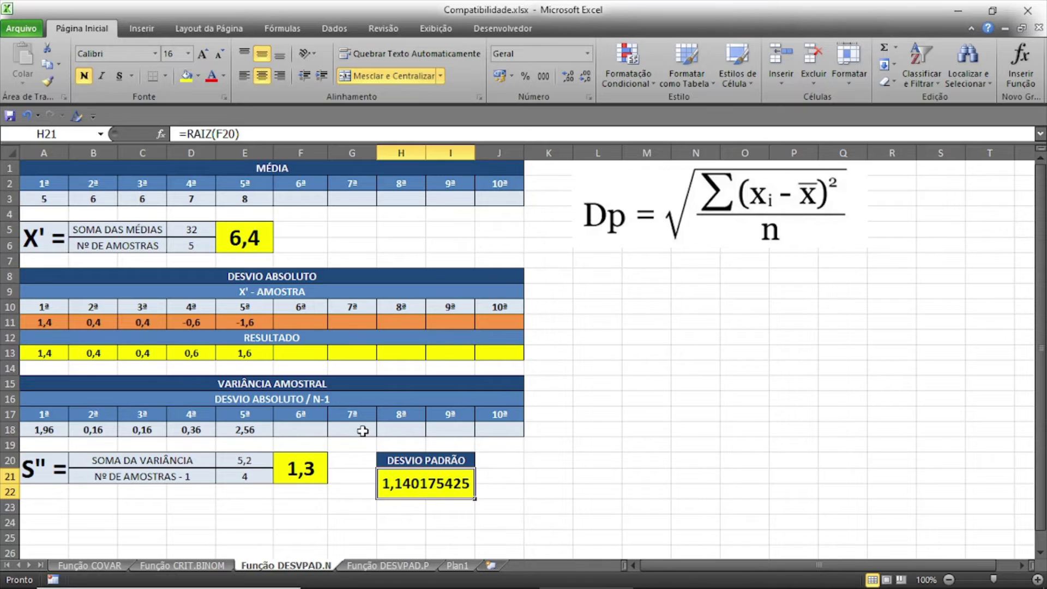
pyautogui.click(374, 564)
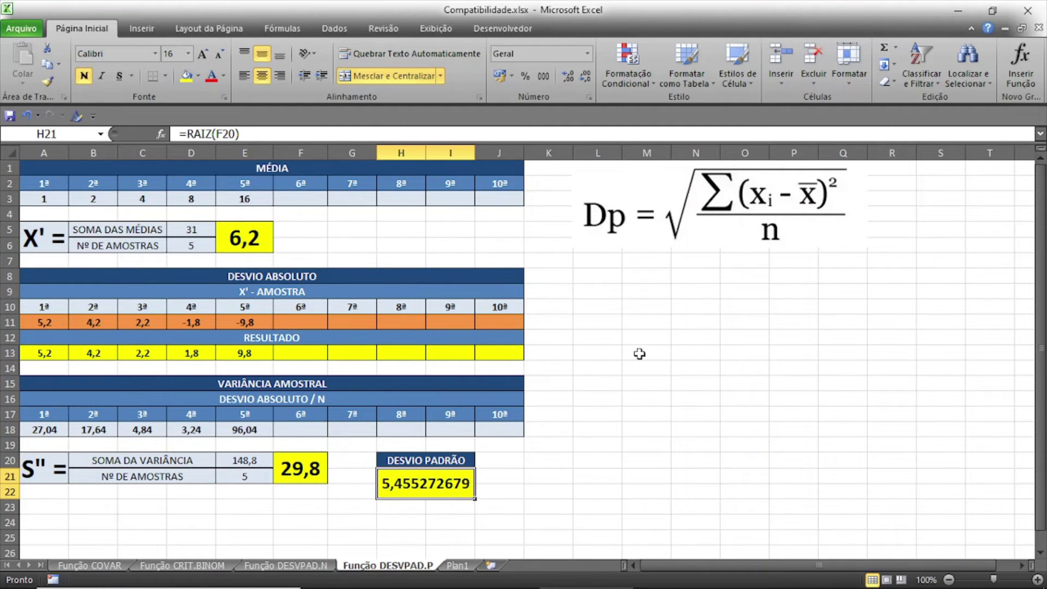
# - In cell M13, type =desv and insert DESVPAD.P from the autocomplete suggestions
pyautogui.click(641, 354)
pyautogui.write('=')
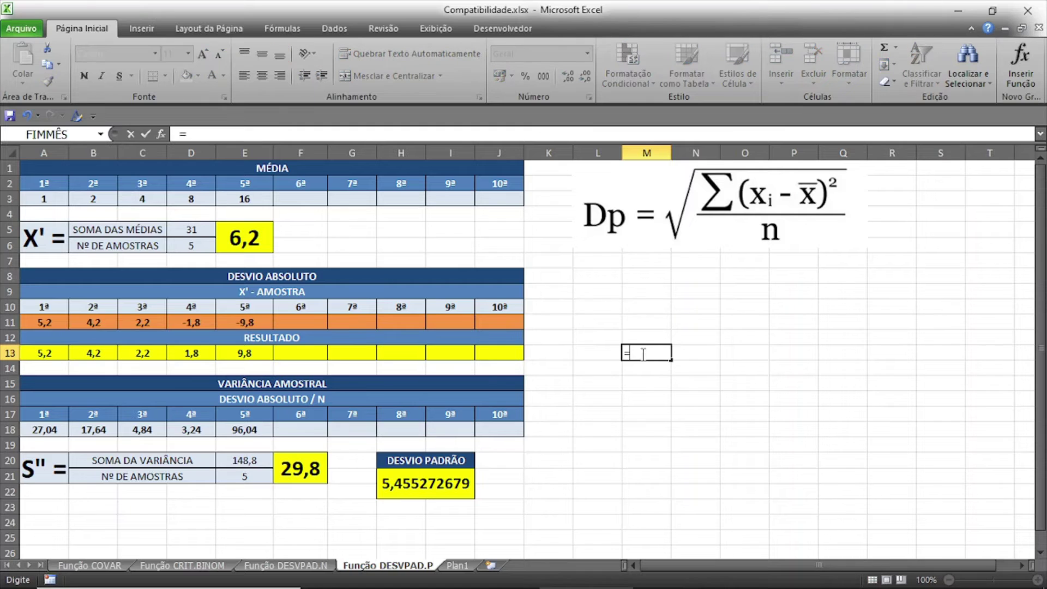
pyautogui.write('desv')
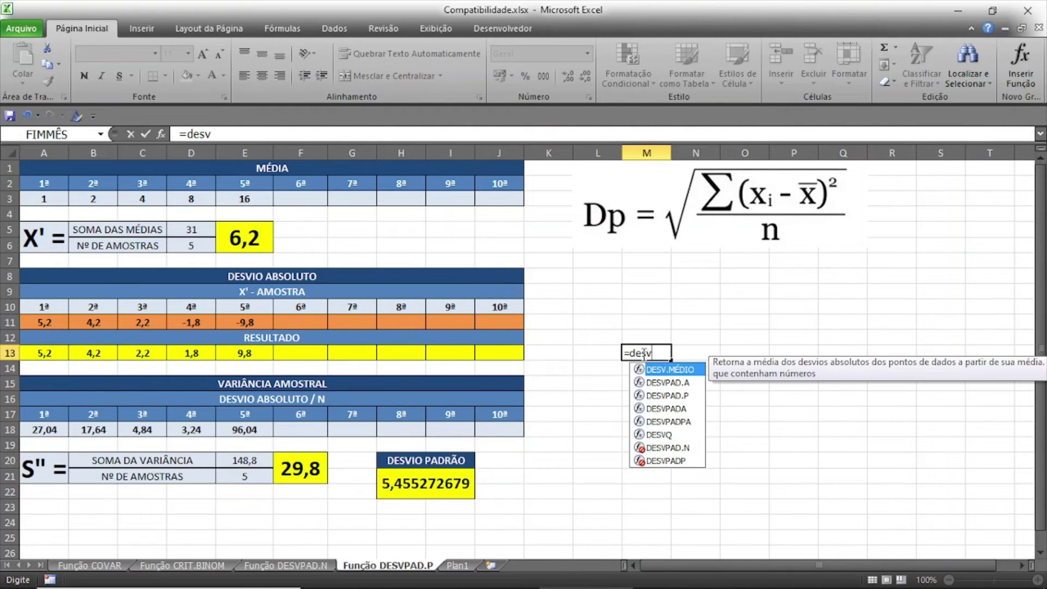
pyautogui.press('Down')
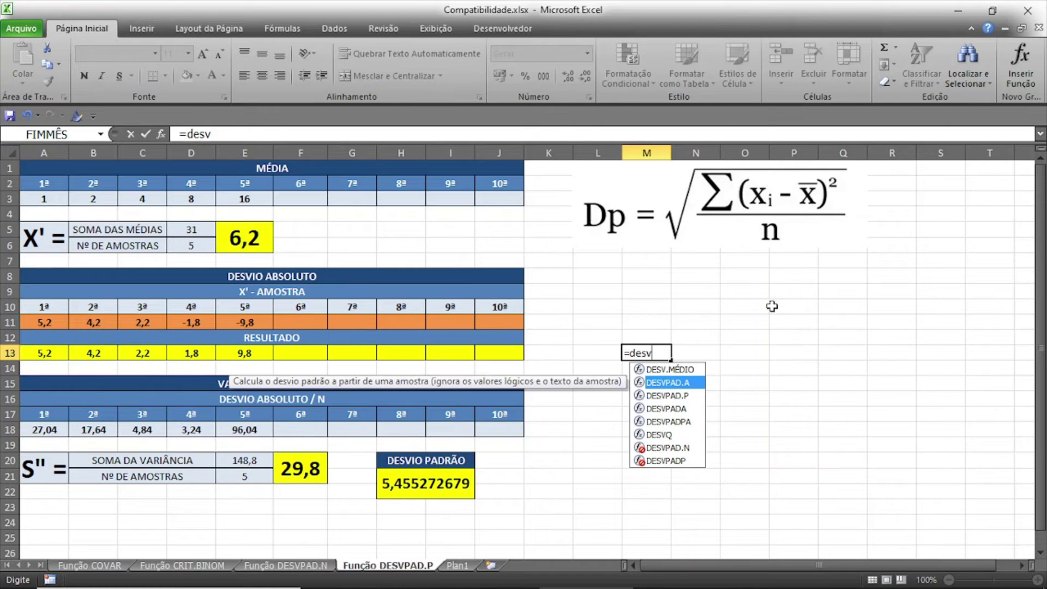
pyautogui.press('Down')
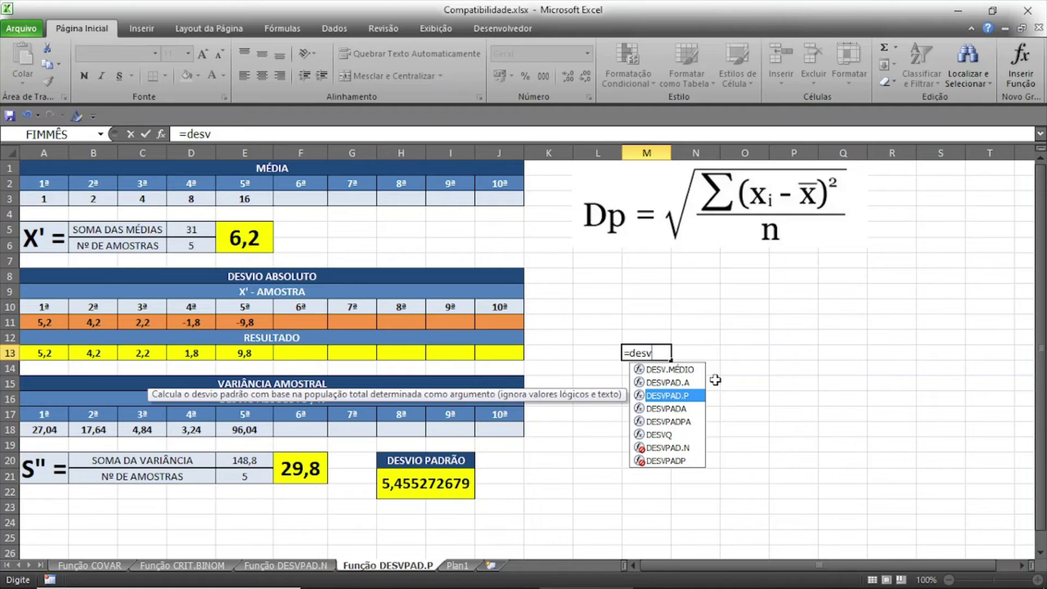
pyautogui.press('Tab')
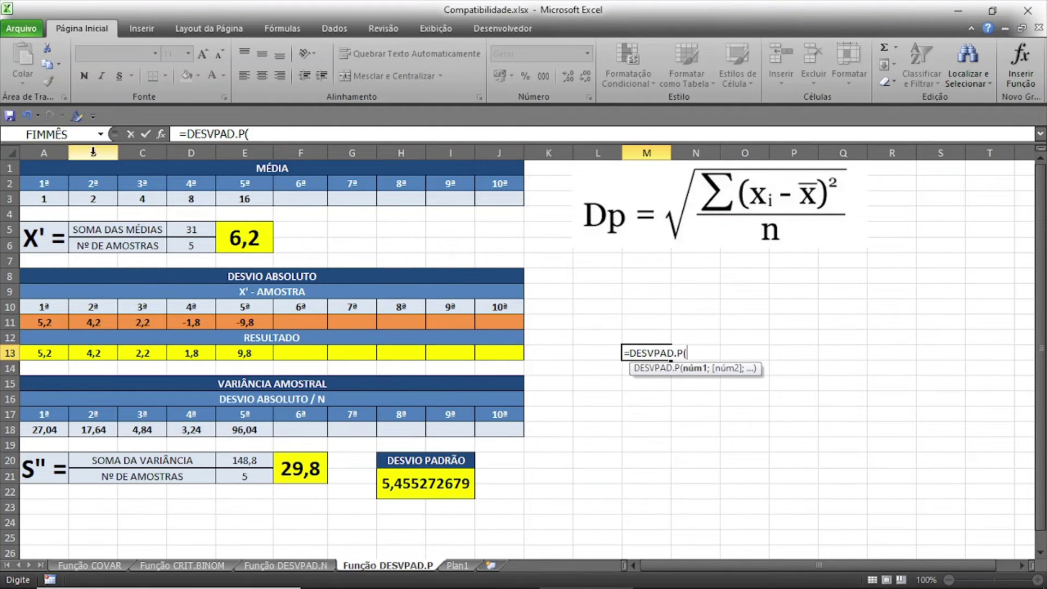
# - Complete M13 as =DESVPAD.P(A3;B3;C3;D3;E3), giving 5,455273
pyautogui.click(50, 199)
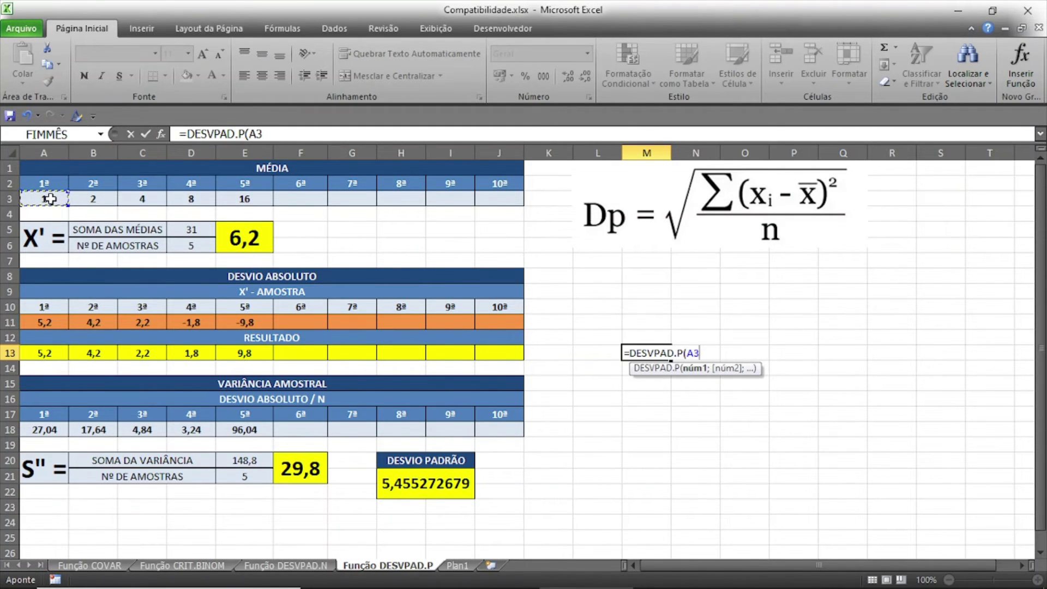
pyautogui.write(';')
pyautogui.click(99, 200)
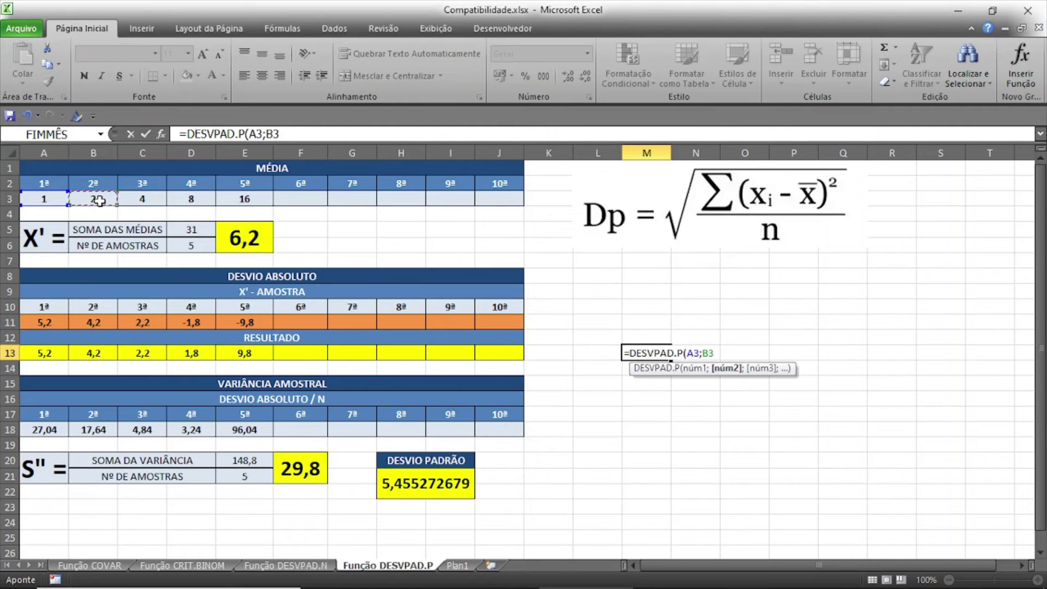
pyautogui.write(';')
pyautogui.click(145, 199)
pyautogui.write(';')
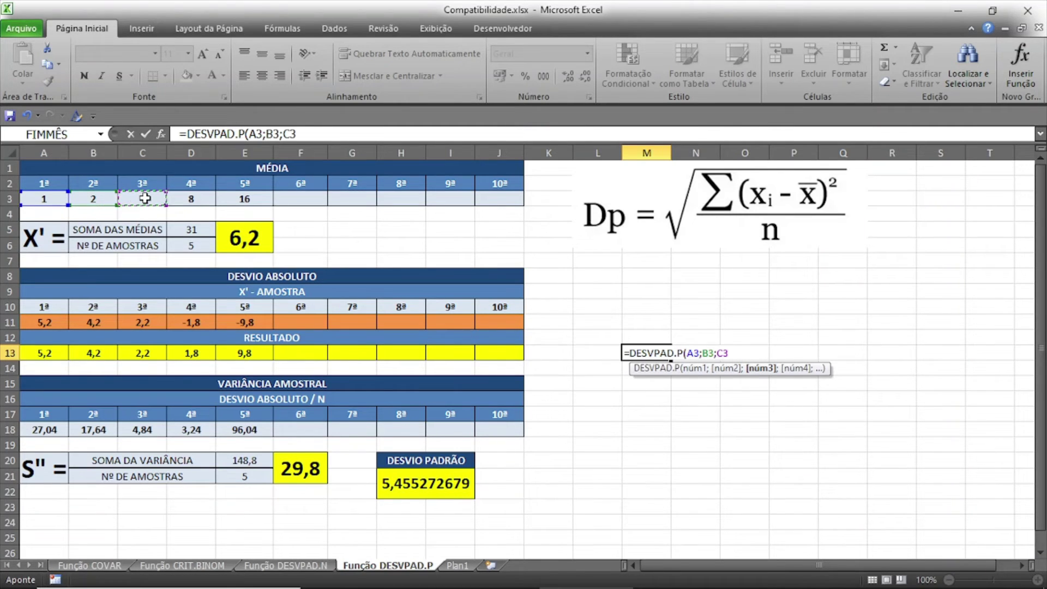
pyautogui.click(187, 197)
pyautogui.write(';')
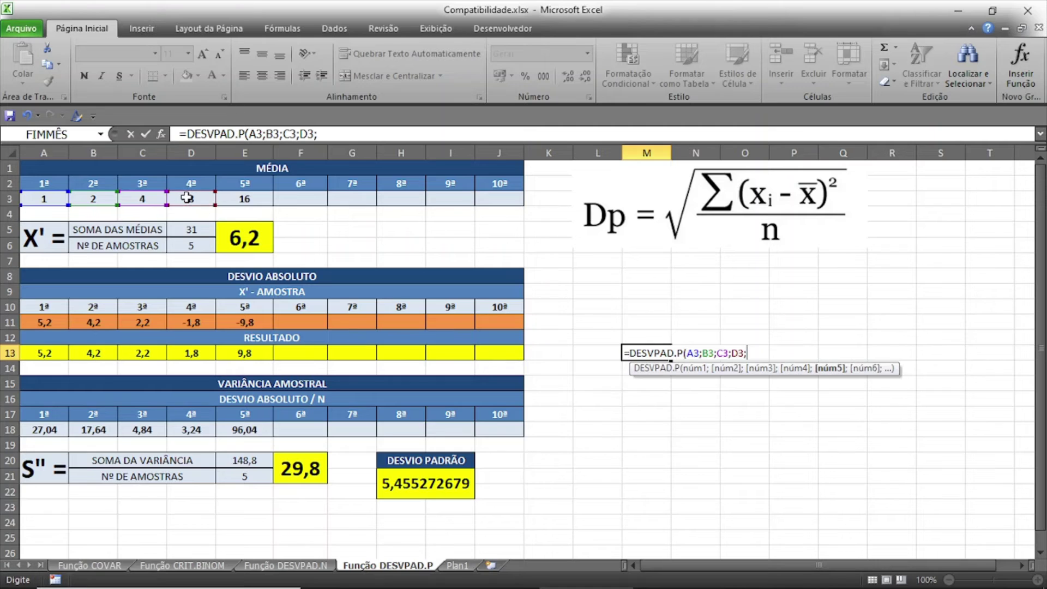
pyautogui.click(244, 203)
pyautogui.write(';')
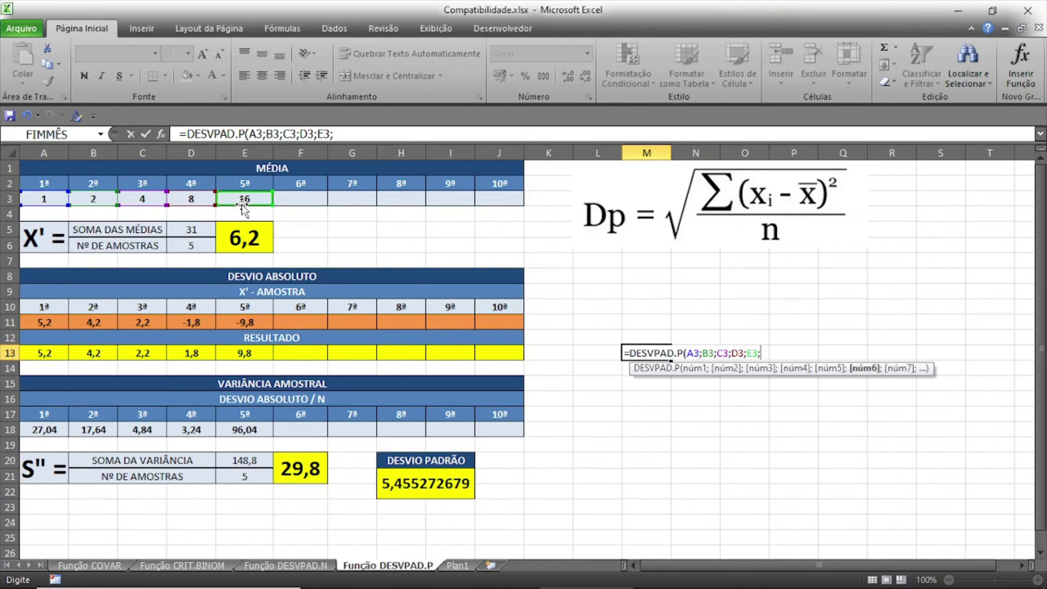
pyautogui.press('BackSpace')
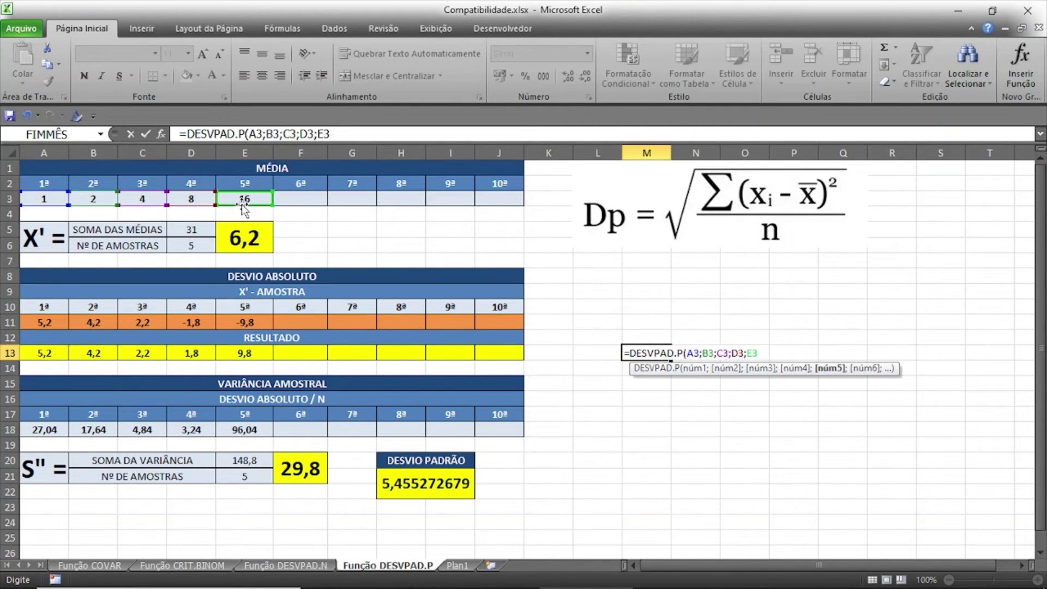
pyautogui.write(')')
pyautogui.press('Return')
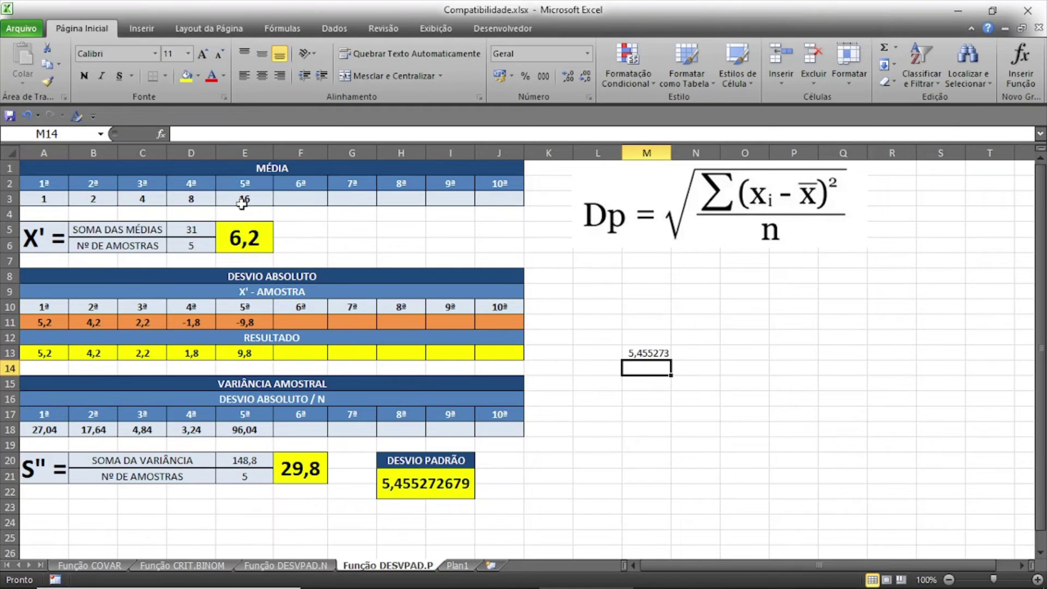
# - Compare the M13 result with the manual standard deviation, then select cell M14
pyautogui.click(659, 353)
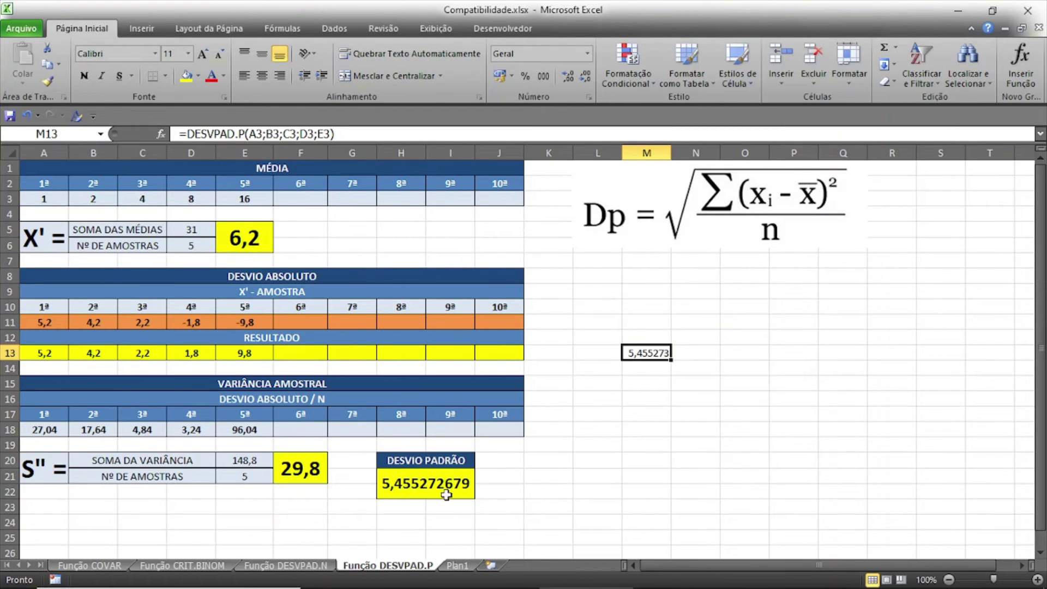
pyautogui.click(406, 488)
pyautogui.click(649, 369)
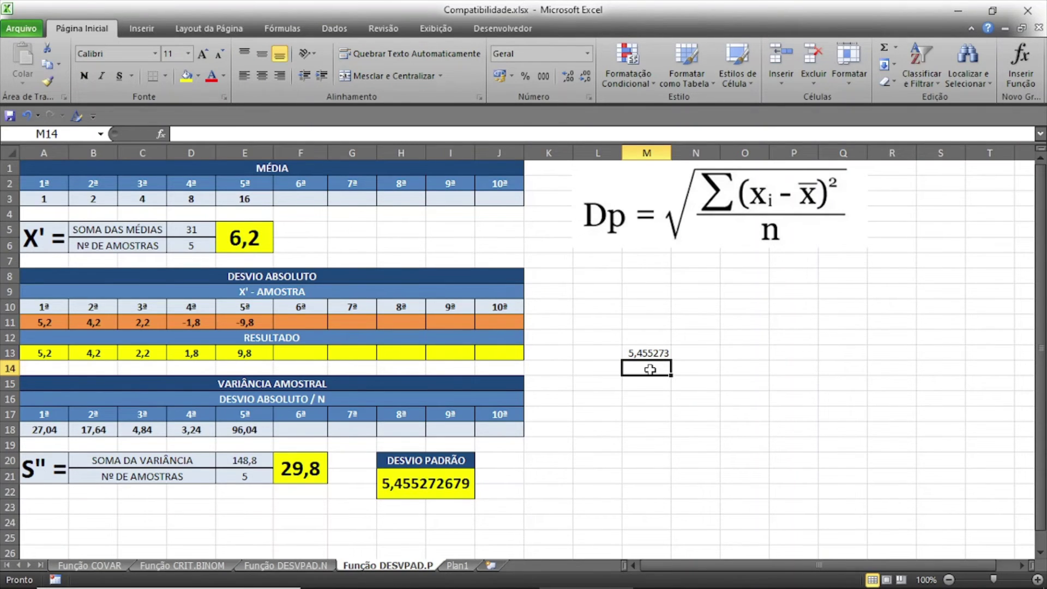
# - In M14, type =desv and insert the compatibility function DESVPADP from the suggestions
pyautogui.write('=de')
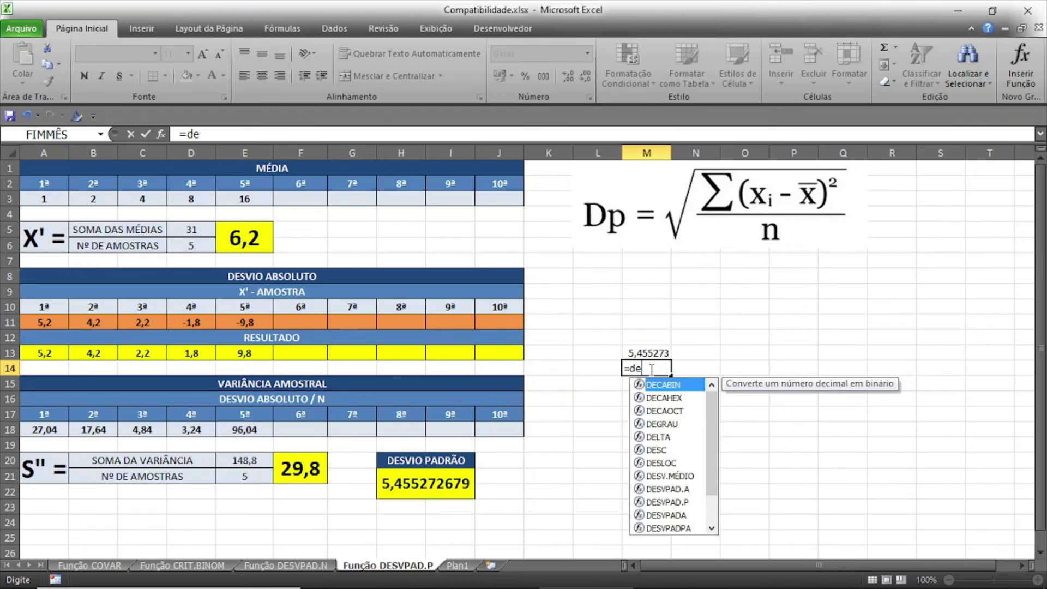
pyautogui.write('sv')
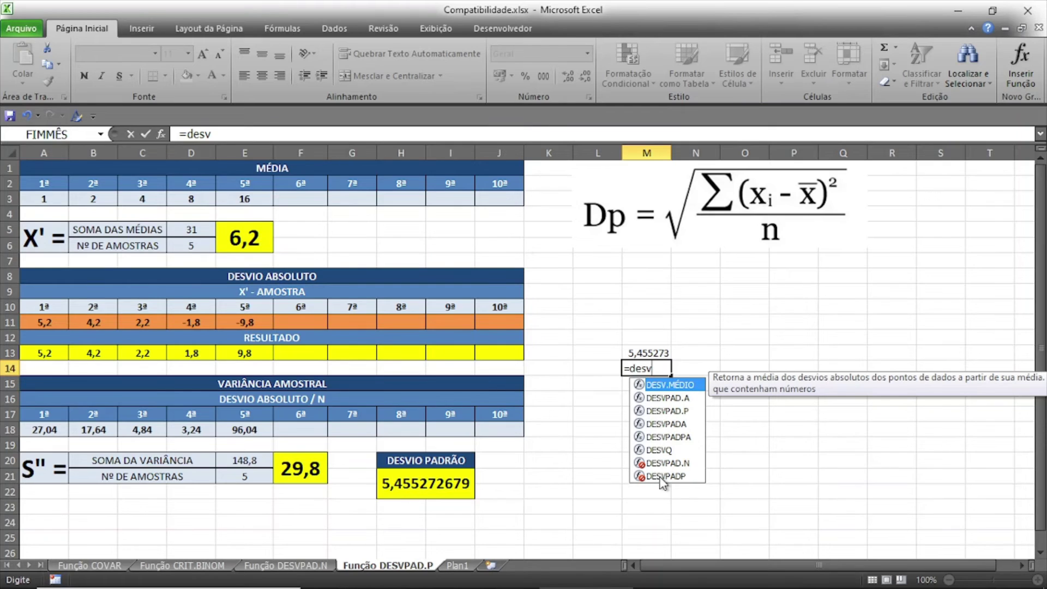
pyautogui.press('Down')
pyautogui.press('Down')
pyautogui.press('Down')
pyautogui.press('Down')
pyautogui.press('Down')
pyautogui.press('Down')
pyautogui.press('Down')
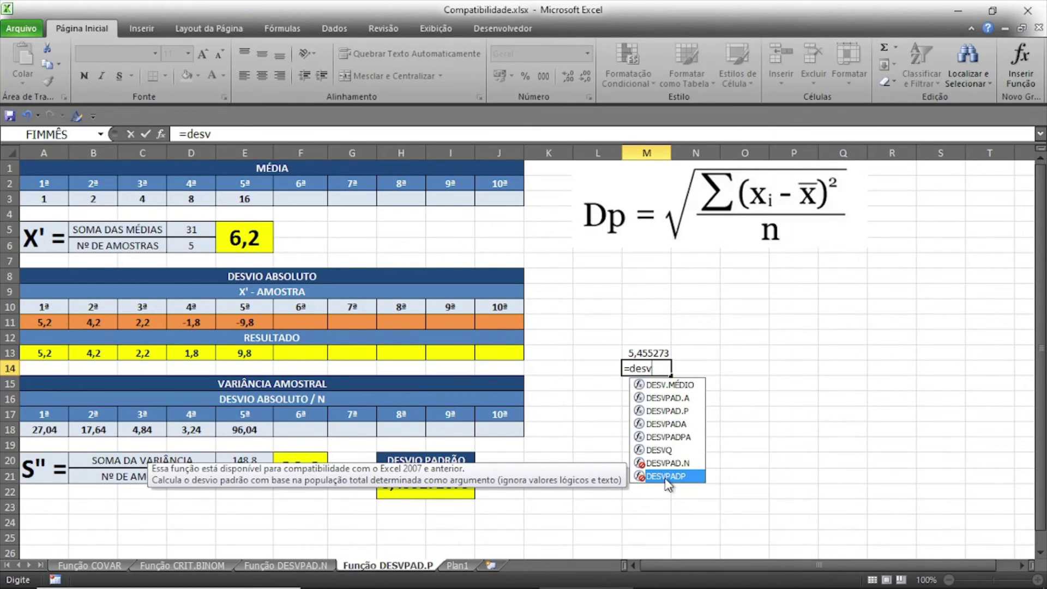
pyautogui.doubleClick(669, 476)
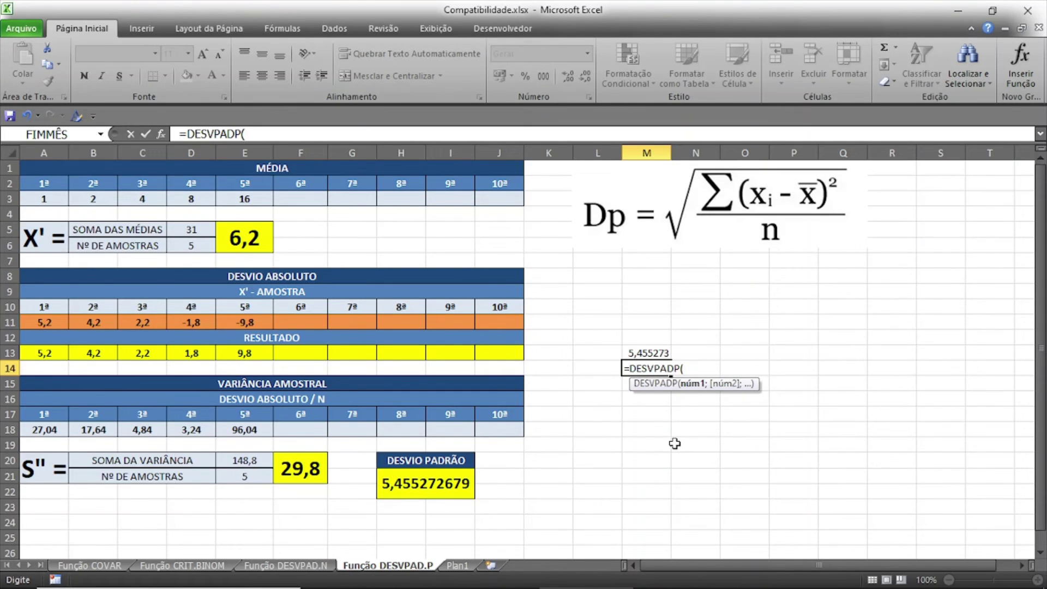
# - Complete M14 as =DESVPADP(A3;B3;C3;D3;E3), also giving 5,455273
pyautogui.click(51, 197)
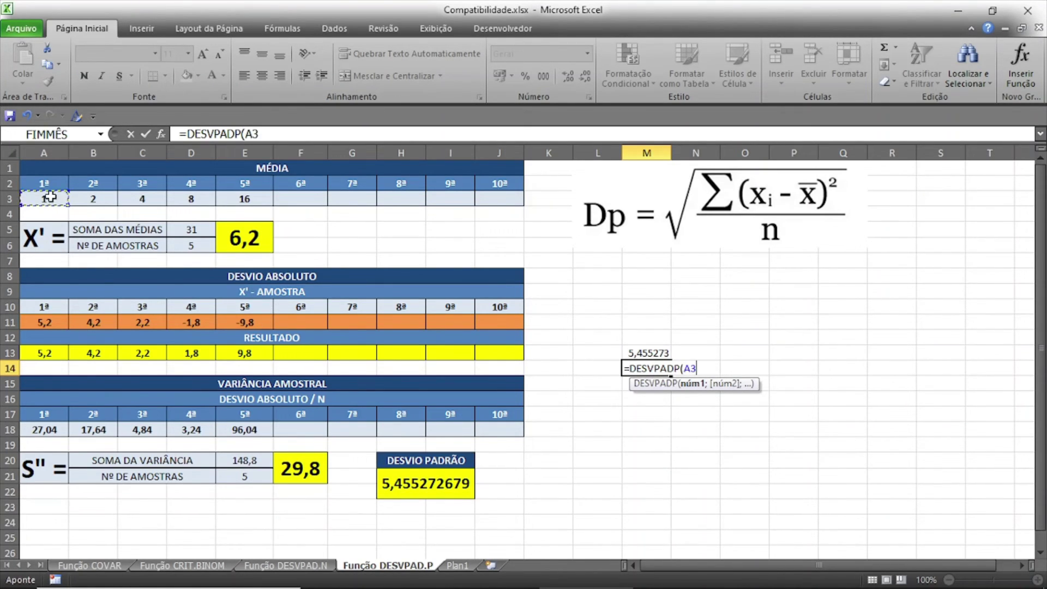
pyautogui.write(';')
pyautogui.click(94, 199)
pyautogui.write(';')
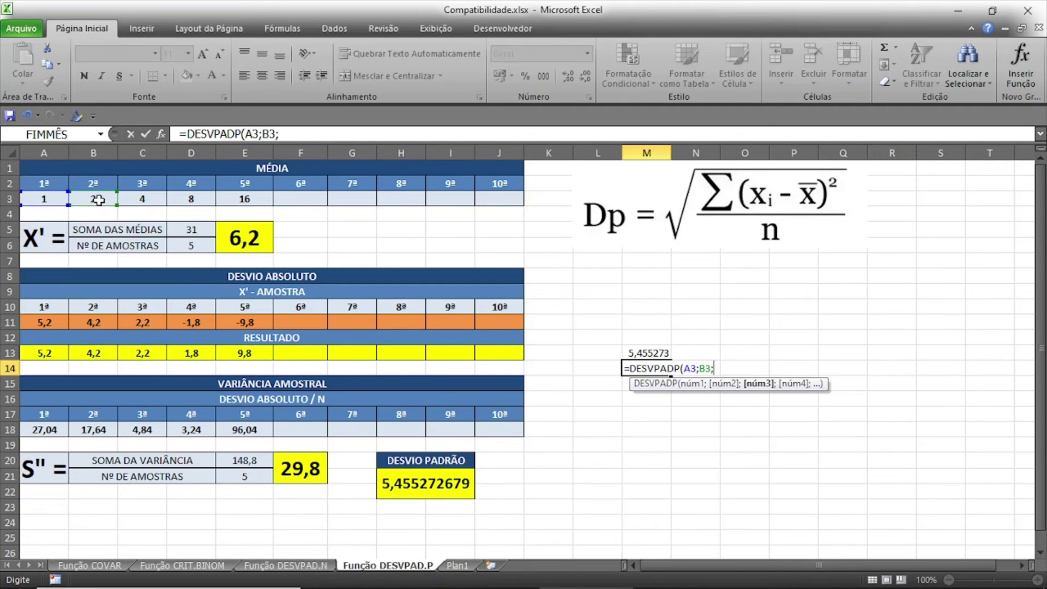
pyautogui.click(147, 200)
pyautogui.write(';')
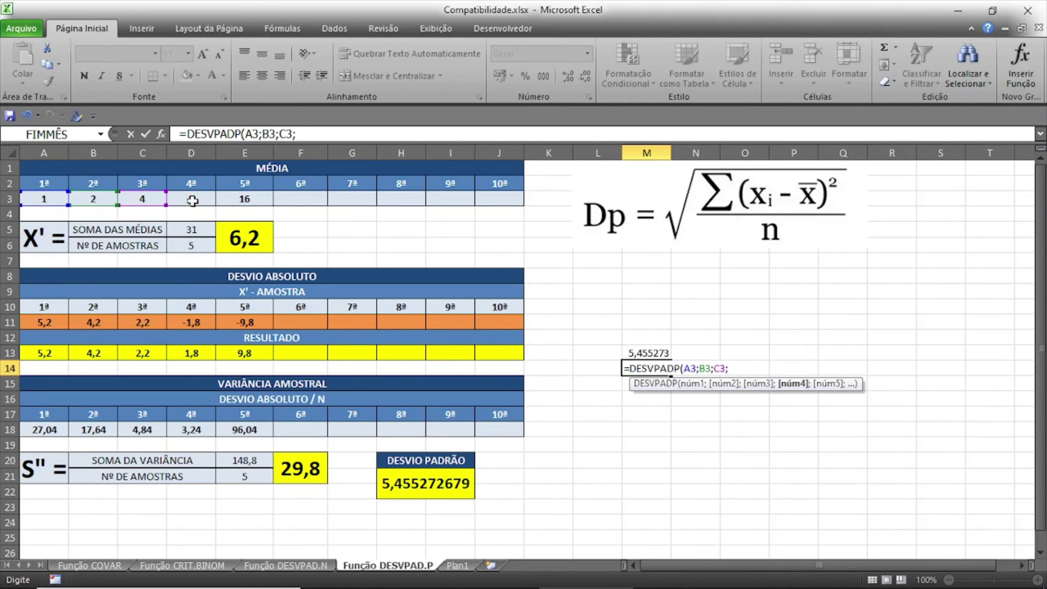
pyautogui.click(192, 200)
pyautogui.write(';')
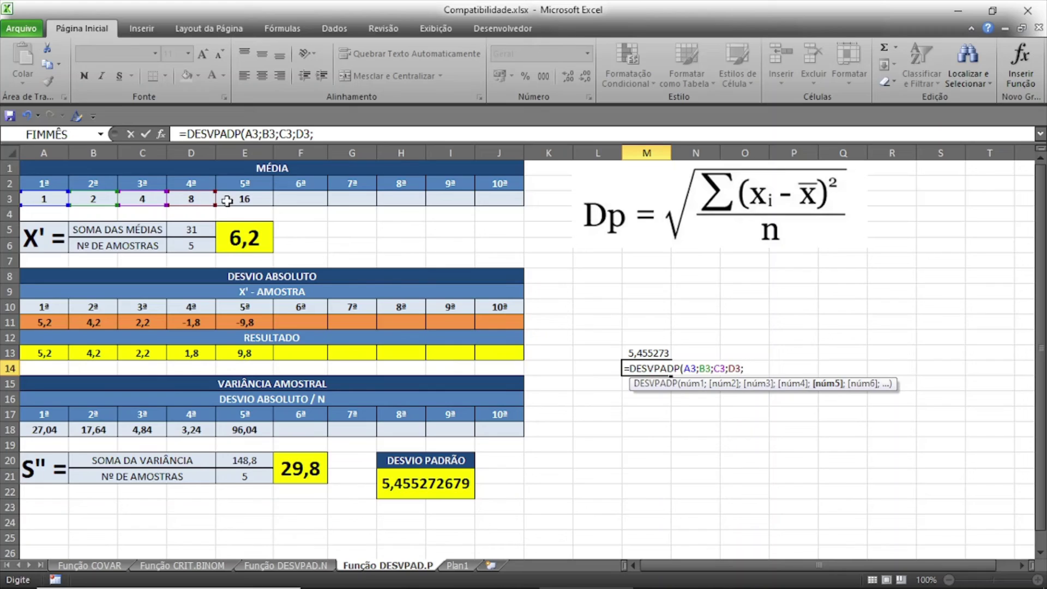
pyautogui.click(233, 201)
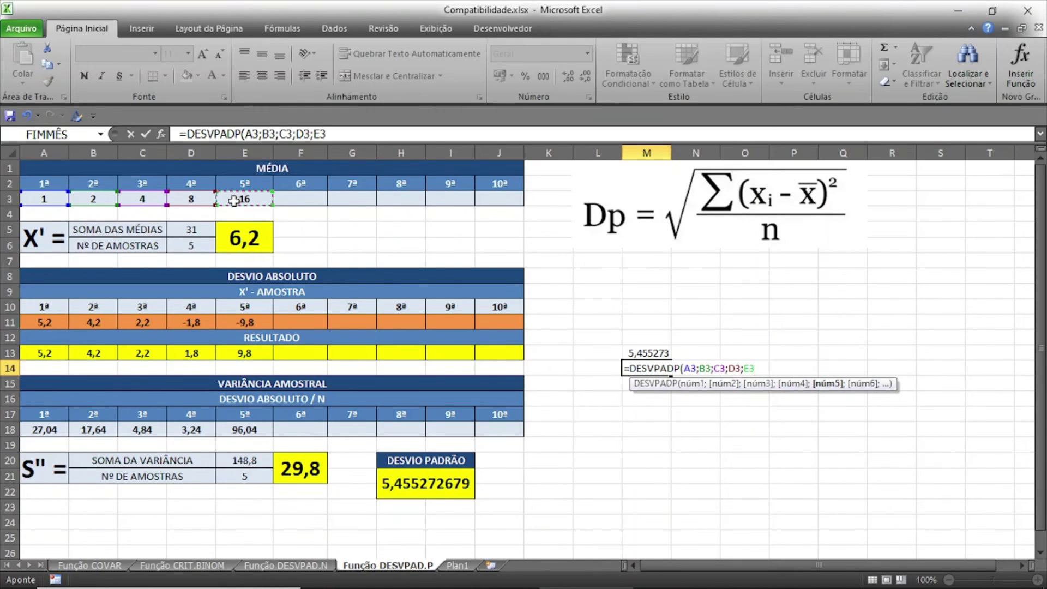
pyautogui.write(')')
pyautogui.press('Return')
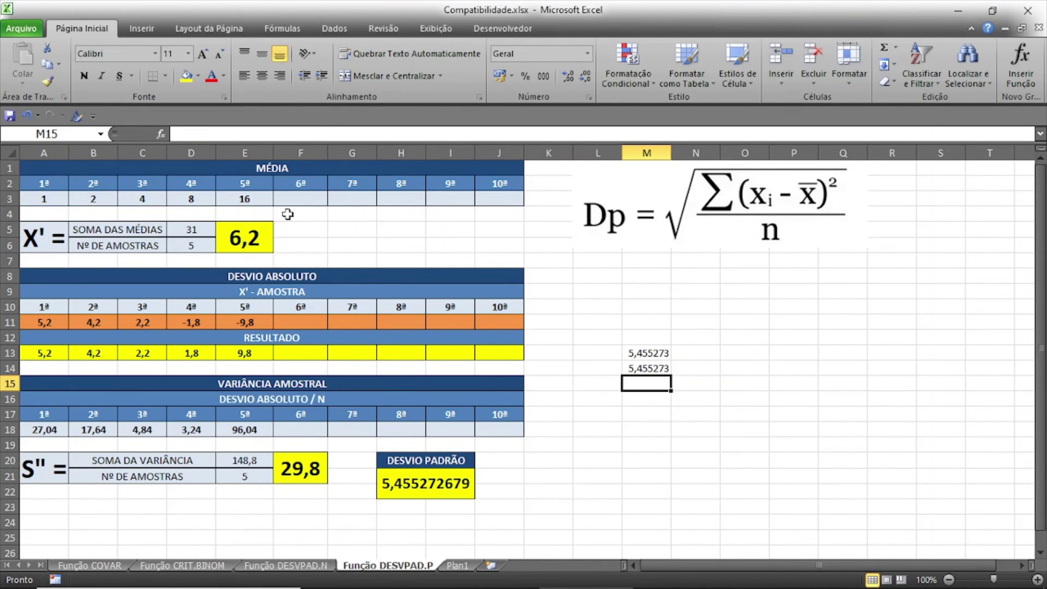
# - Check the M13 and M14 formulas, then clear both results from M13:M14
pyautogui.moveTo(638, 351); pyautogui.dragTo(647, 371)
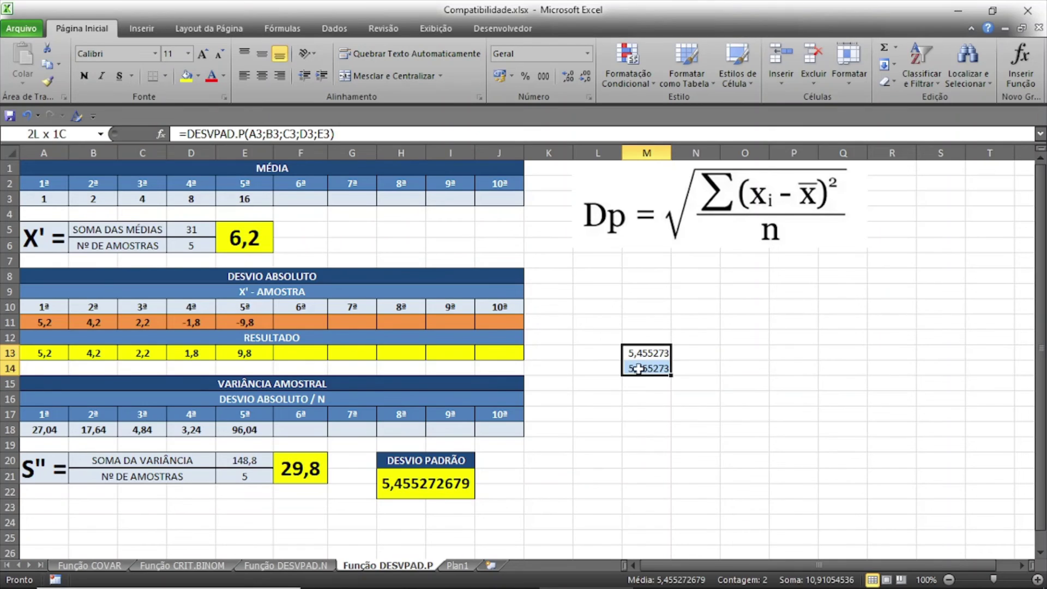
pyautogui.click(673, 415)
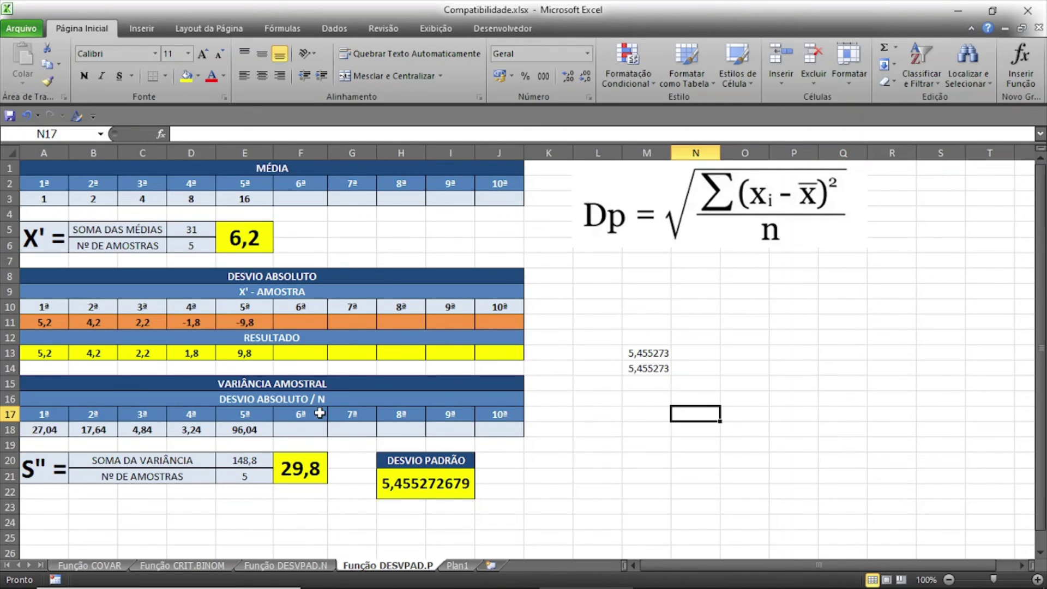
pyautogui.click(648, 351)
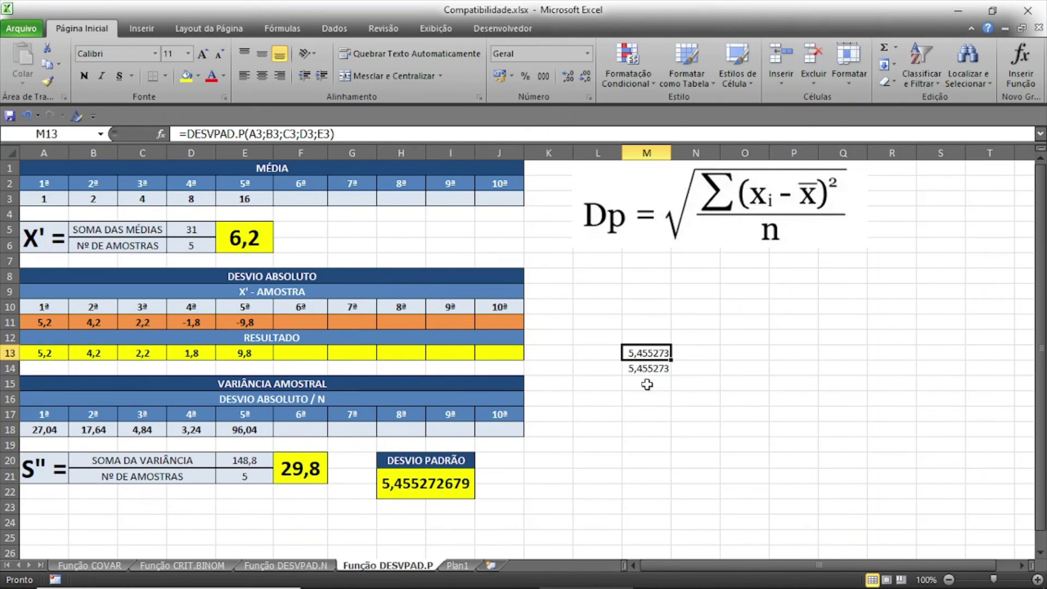
pyautogui.click(644, 367)
pyautogui.click(645, 350)
pyautogui.moveTo(645, 350); pyautogui.dragTo(646, 368)
pyautogui.press('Delete')
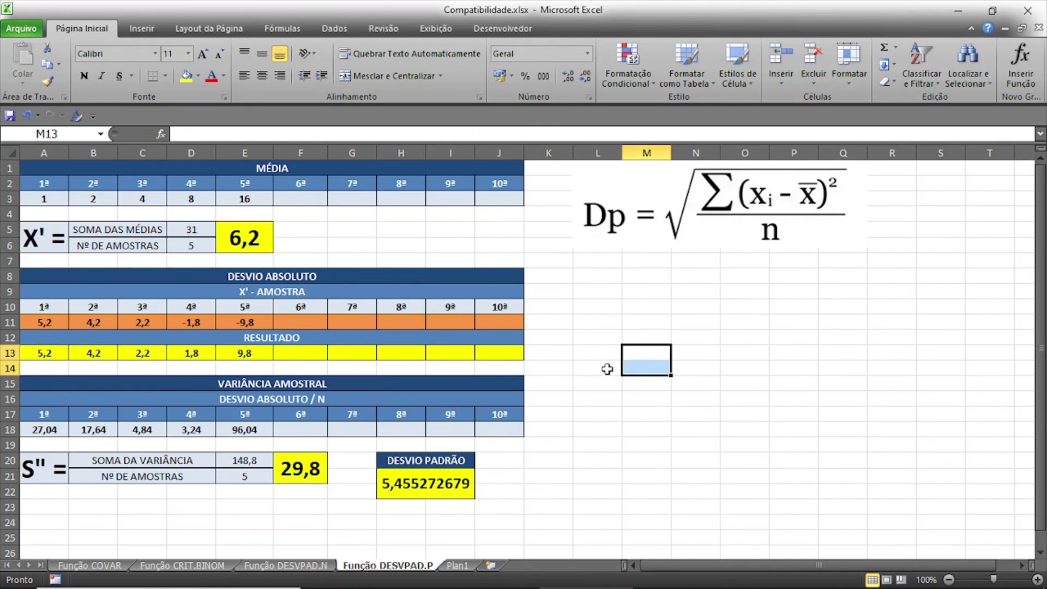
# - Review the manual standard deviation formula in H21 and move to the Plan1 sheet
pyautogui.click(633, 356)
pyautogui.click(636, 366)
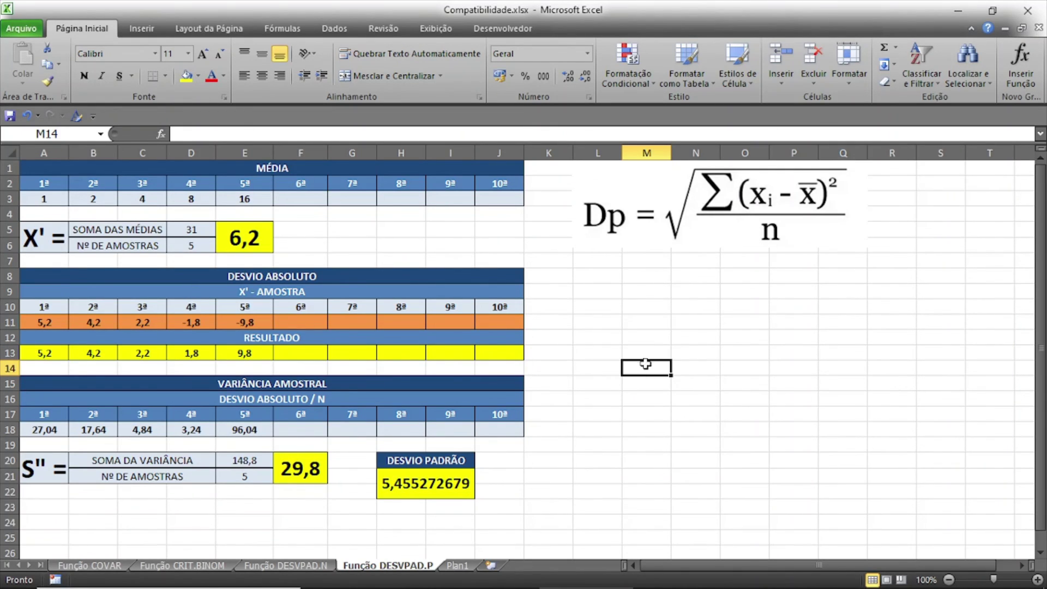
pyautogui.click(425, 484)
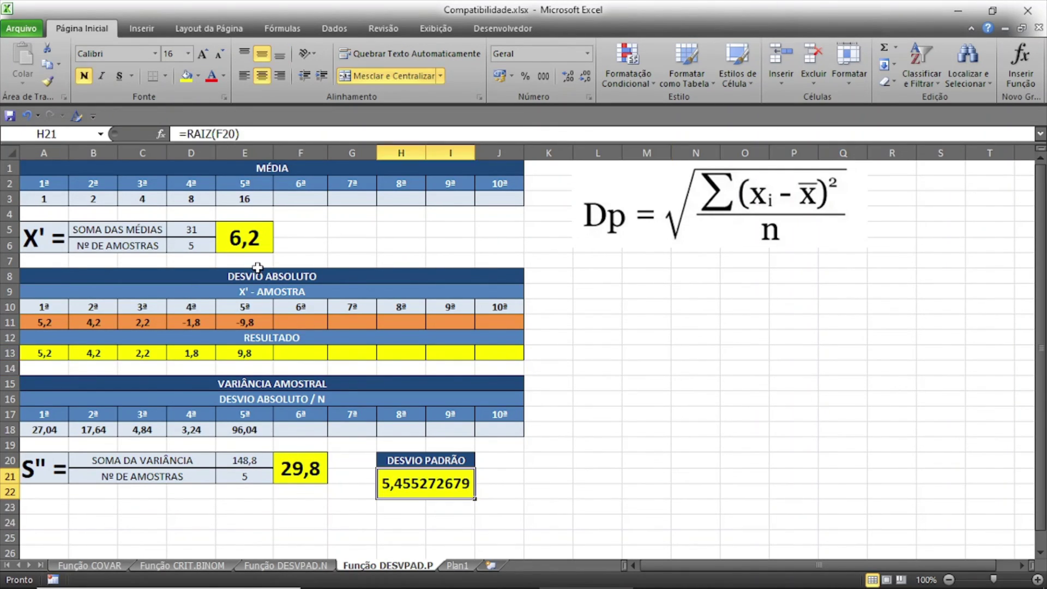
pyautogui.click(458, 566)
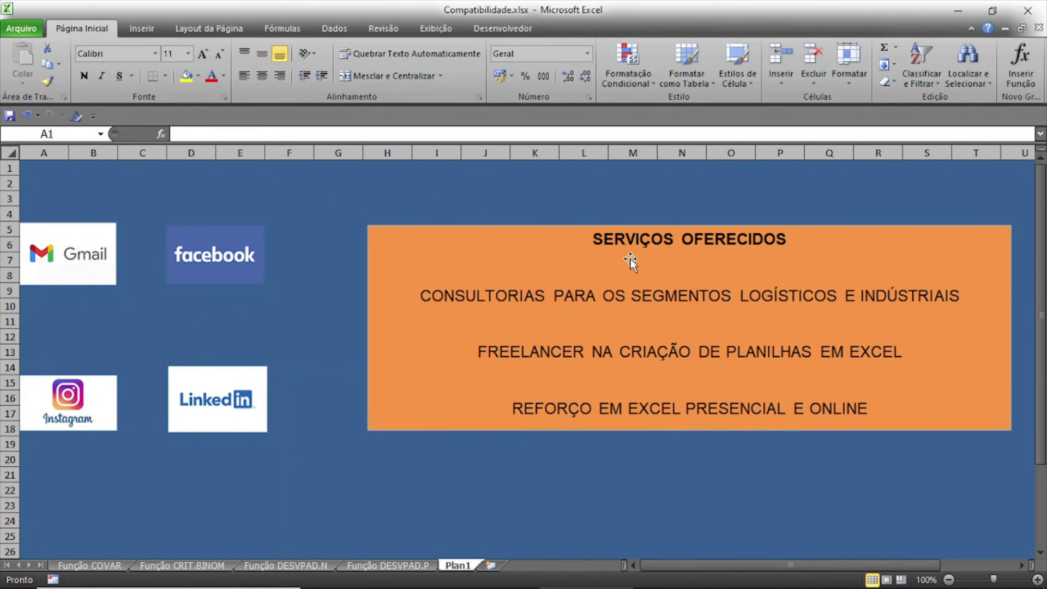